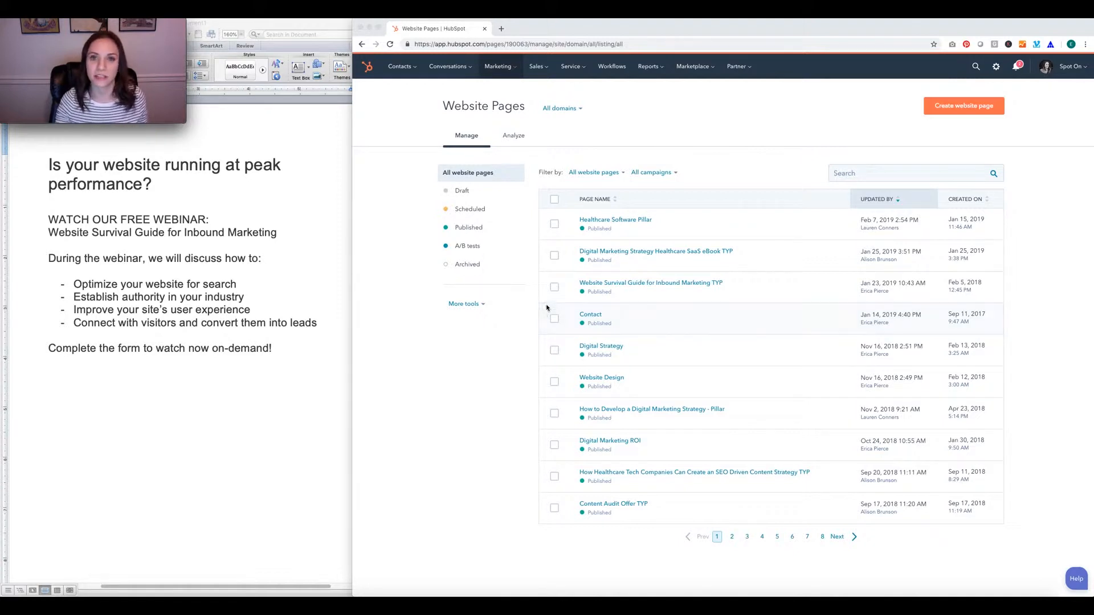
- Search the website pages for "consult"
{"action": "left_click", "coordinate": [907, 173]}
{"action": "left_click", "coordinate": [898, 175]}
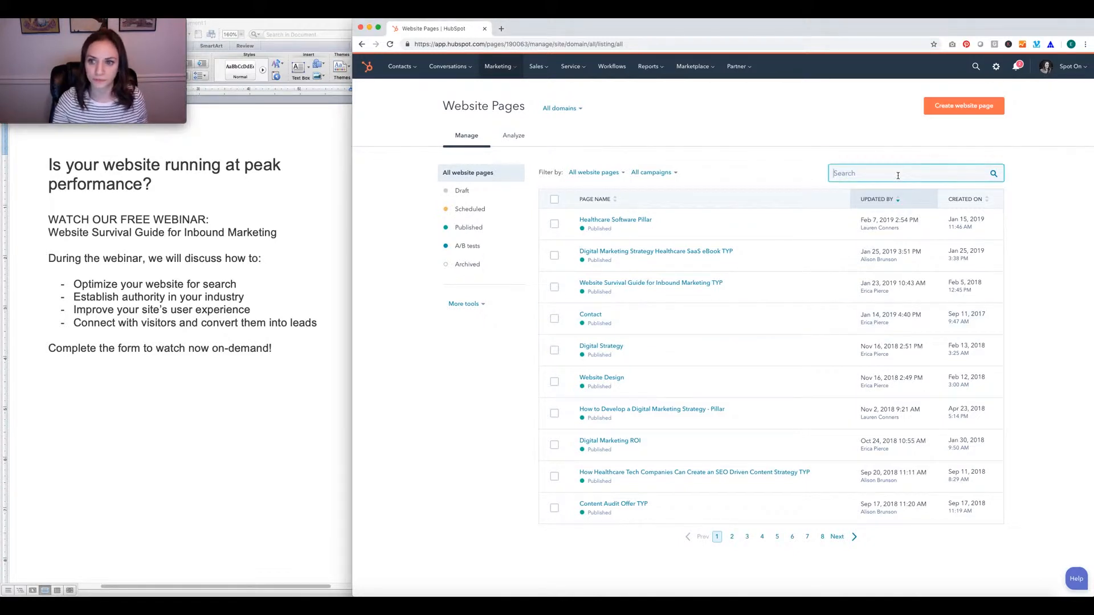
{"action": "type", "text": "consult"}
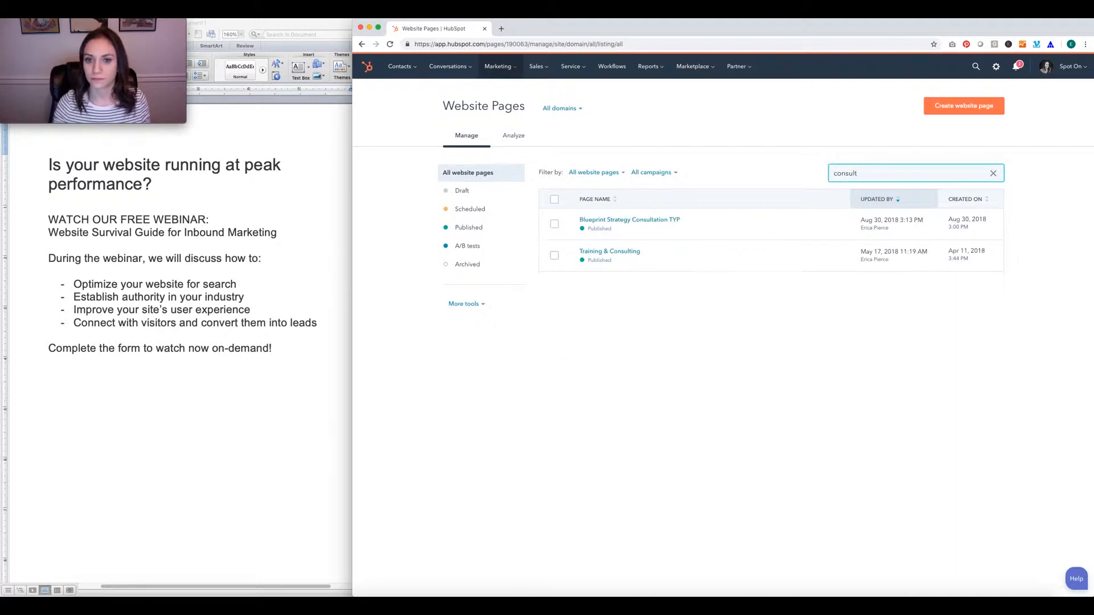
- Clone the Blueprint Strategy Consultation TYP page under the name "Website Consultation TYP"
{"action": "mouse_move", "coordinate": [703, 227]}
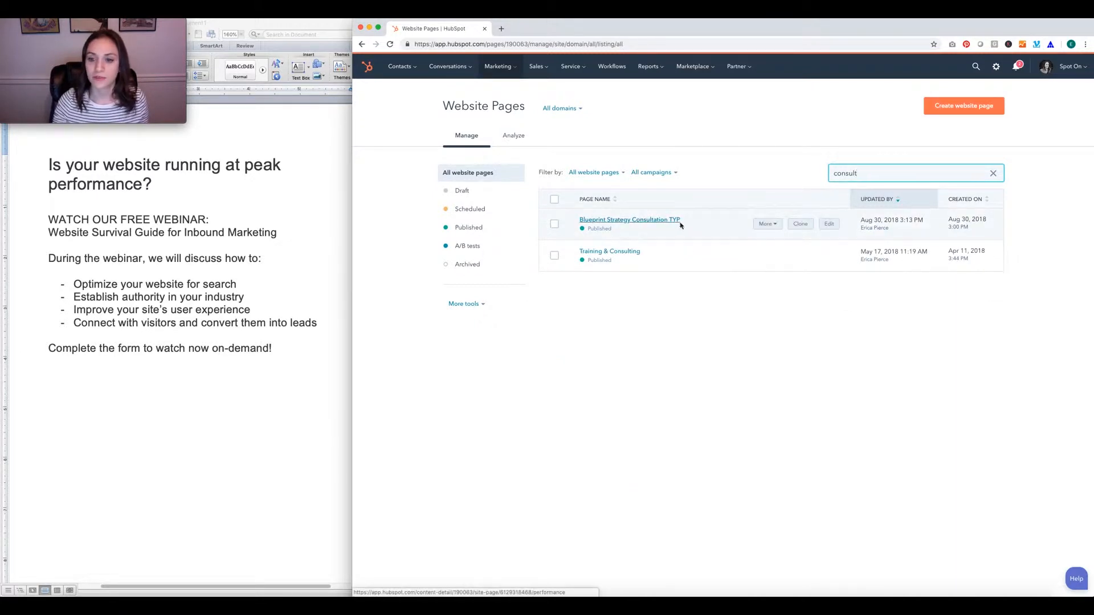
{"action": "left_click", "coordinate": [802, 225]}
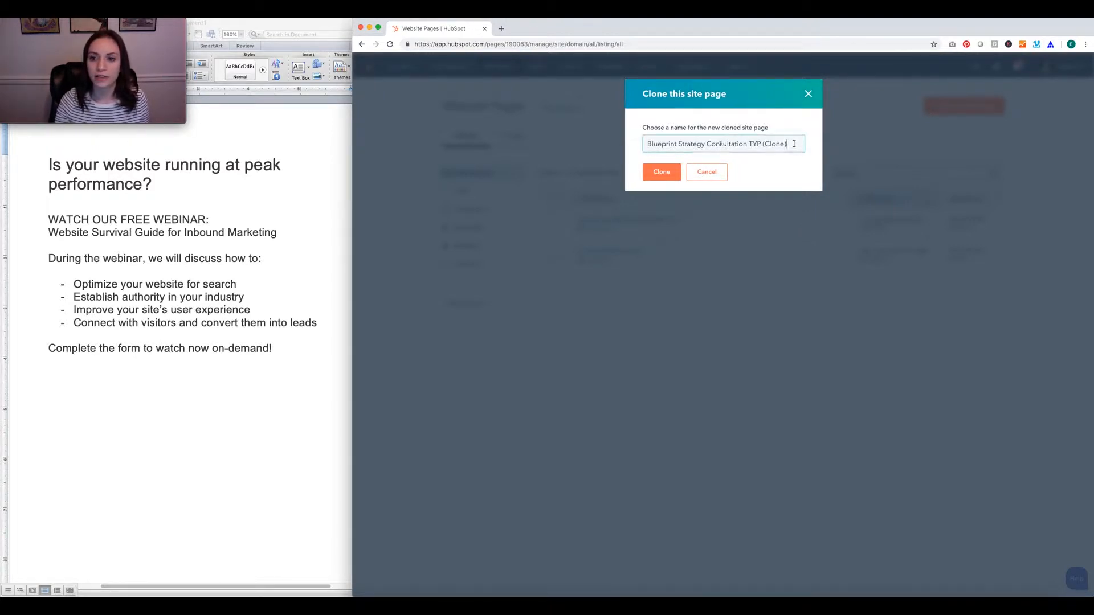
{"action": "left_click_drag", "start_coordinate": [795, 147], "coordinate": [571, 144]}
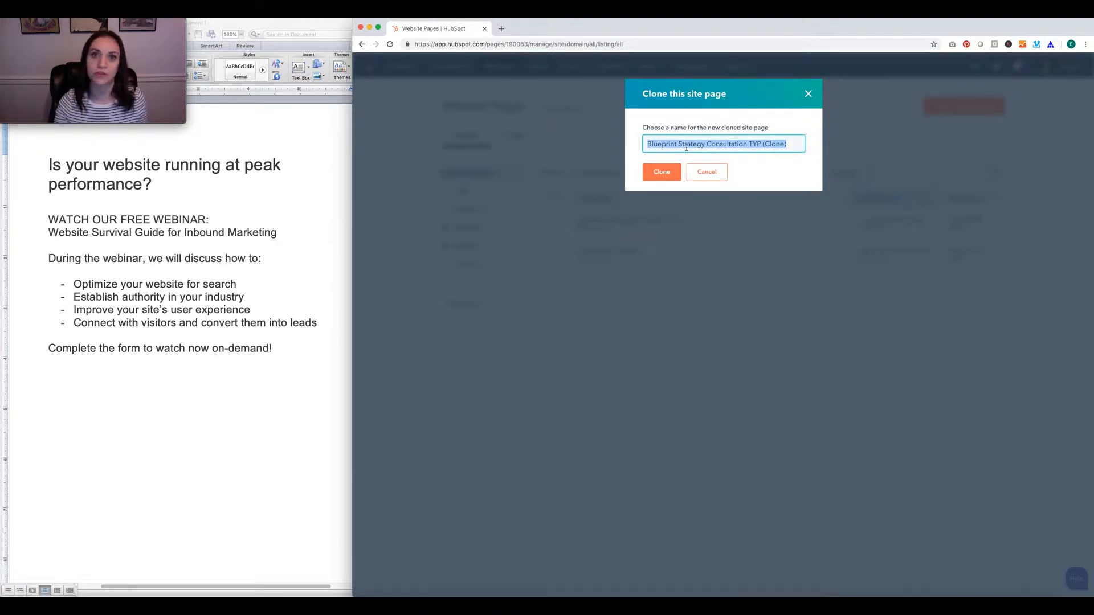
{"action": "type", "text": "W"}
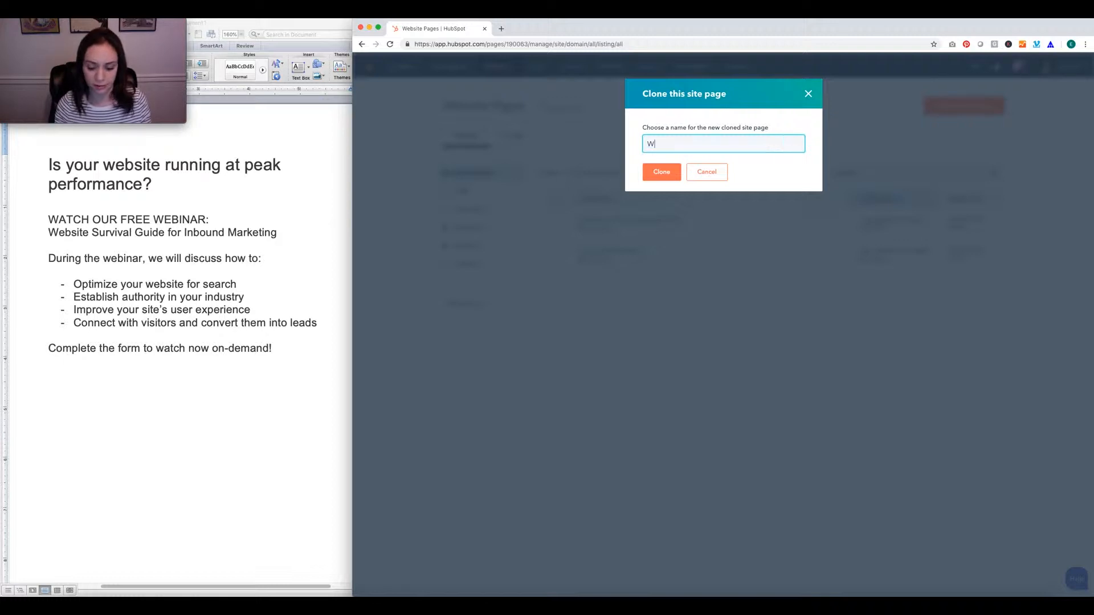
{"action": "type", "text": "ebsite Consultation TYP"}
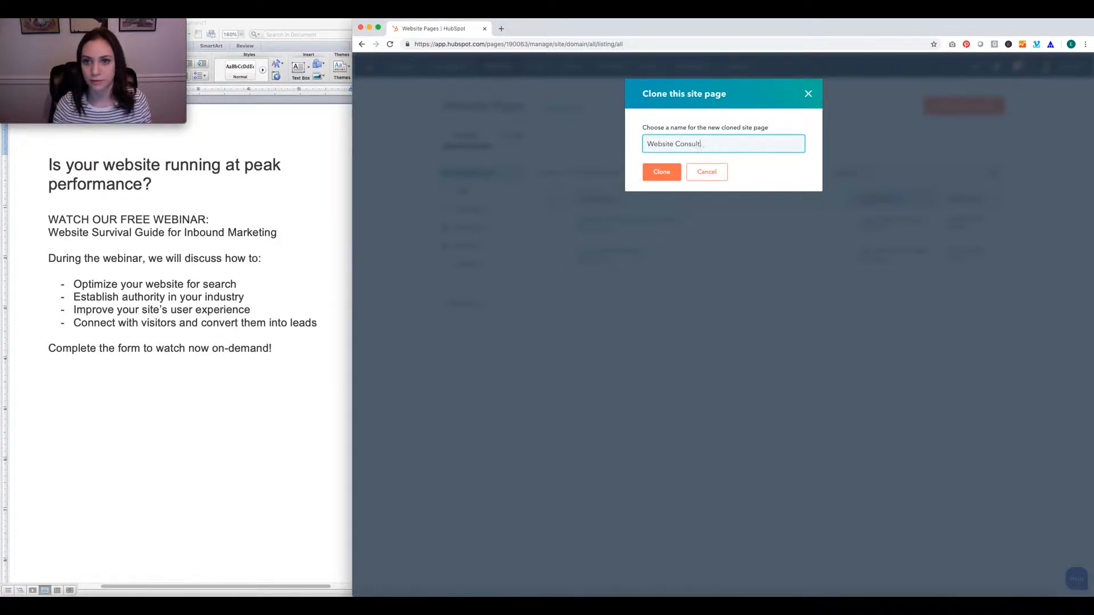
{"action": "left_click", "coordinate": [657, 170]}
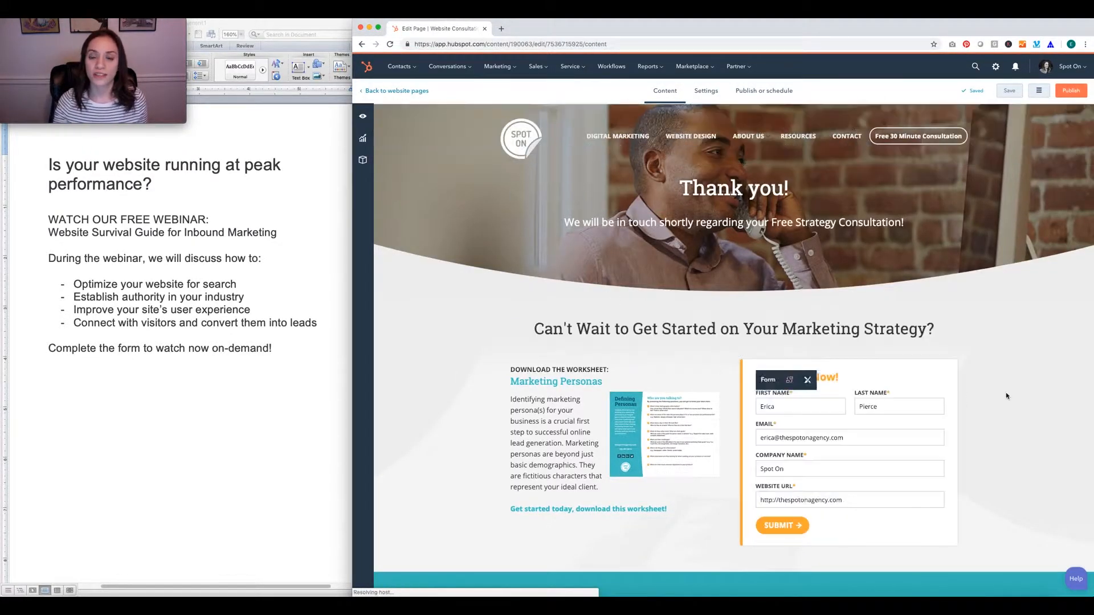
- Replace the header background image with the wide GDD-consult image, found by searching the files for "gdd", and save the module
{"action": "left_click", "coordinate": [364, 163]}
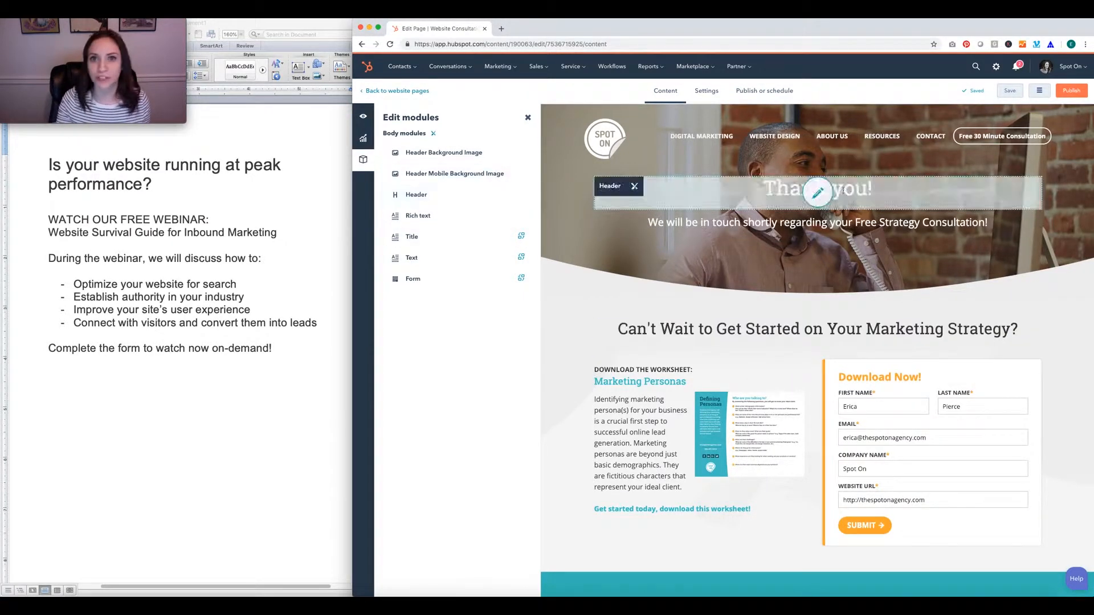
{"action": "left_click", "coordinate": [461, 158]}
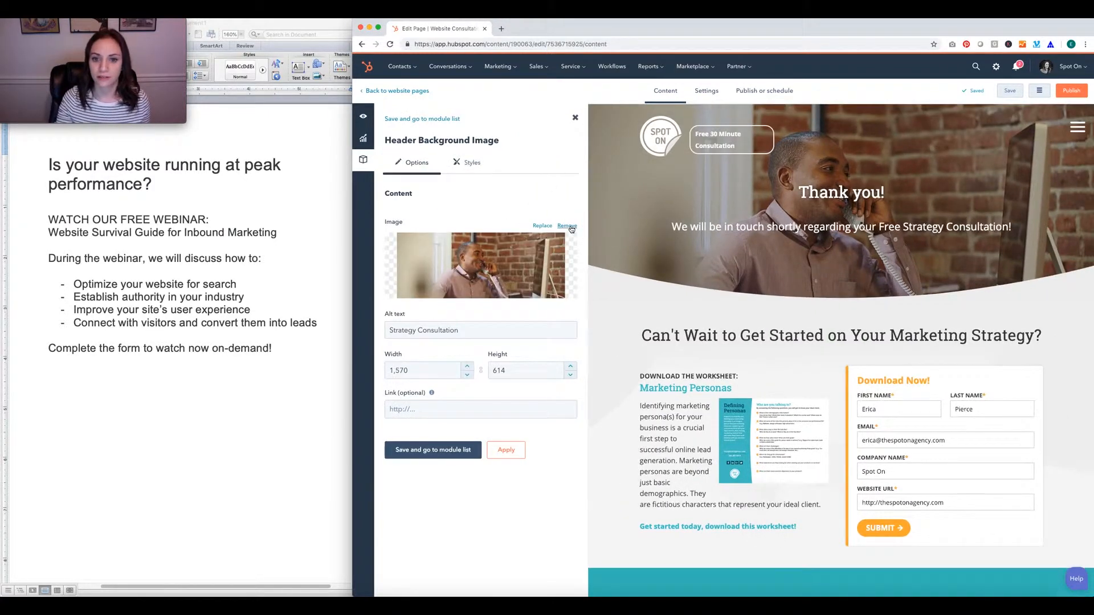
{"action": "left_click", "coordinate": [546, 227]}
{"action": "left_click", "coordinate": [958, 115]}
{"action": "type", "text": "gdd"}
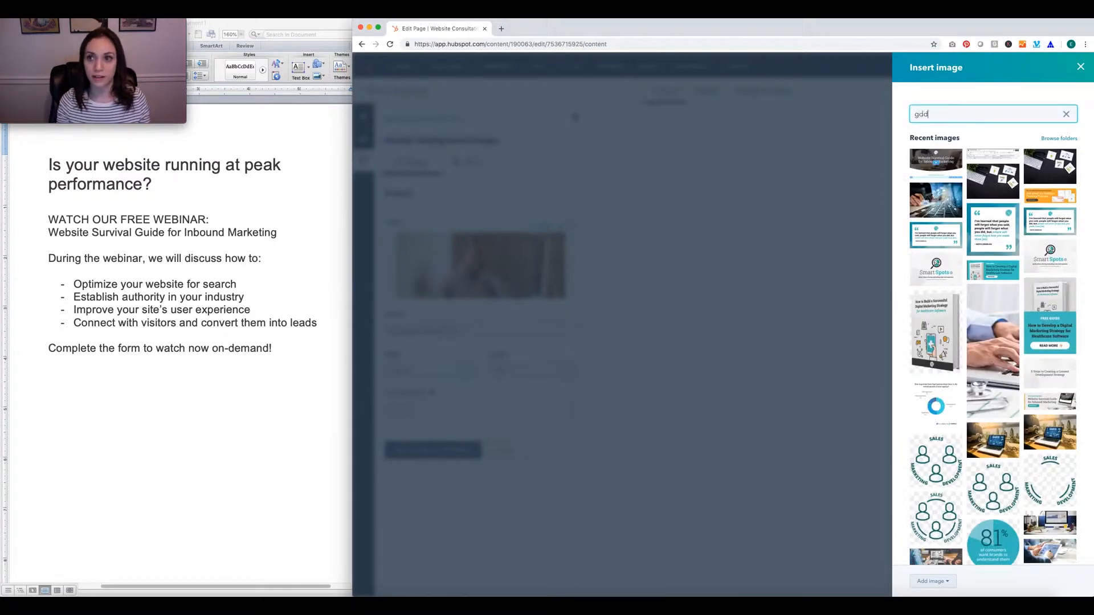
{"action": "key", "text": "Return"}
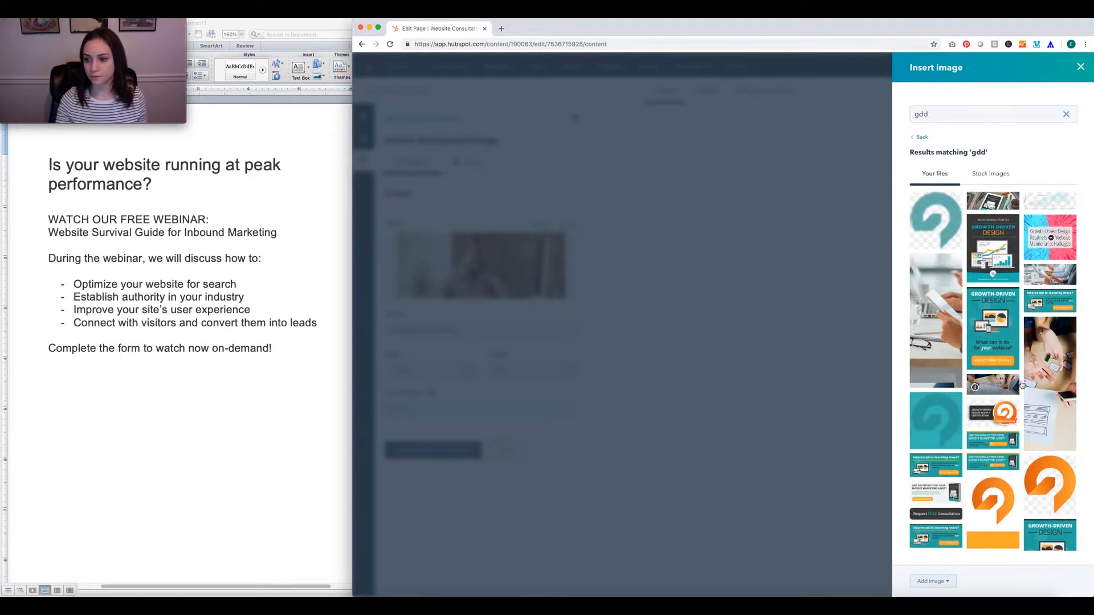
{"action": "left_click", "coordinate": [997, 385]}
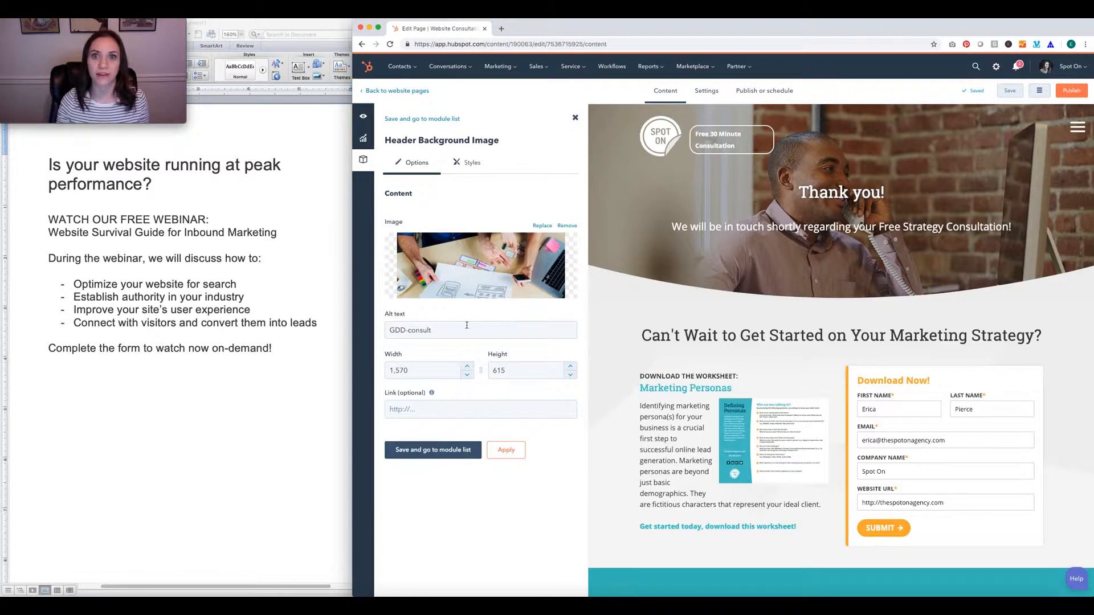
{"action": "left_click", "coordinate": [511, 451]}
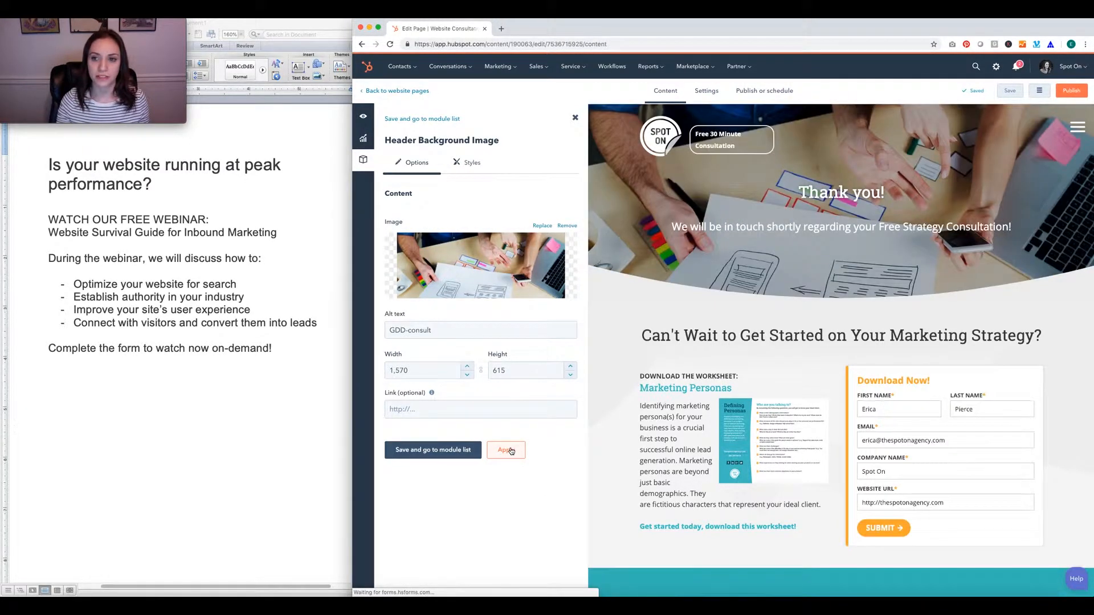
{"action": "left_click", "coordinate": [460, 451]}
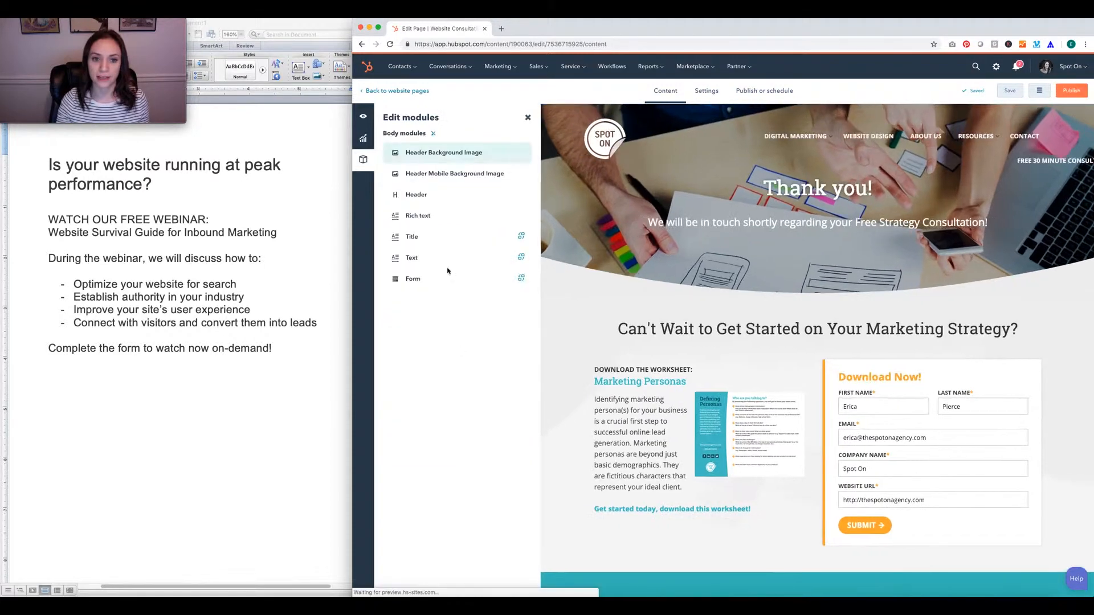
- Replace the header mobile background image with the tall GDD-consult-mobile image and save the module
{"action": "left_click", "coordinate": [412, 174]}
{"action": "left_click", "coordinate": [538, 227]}
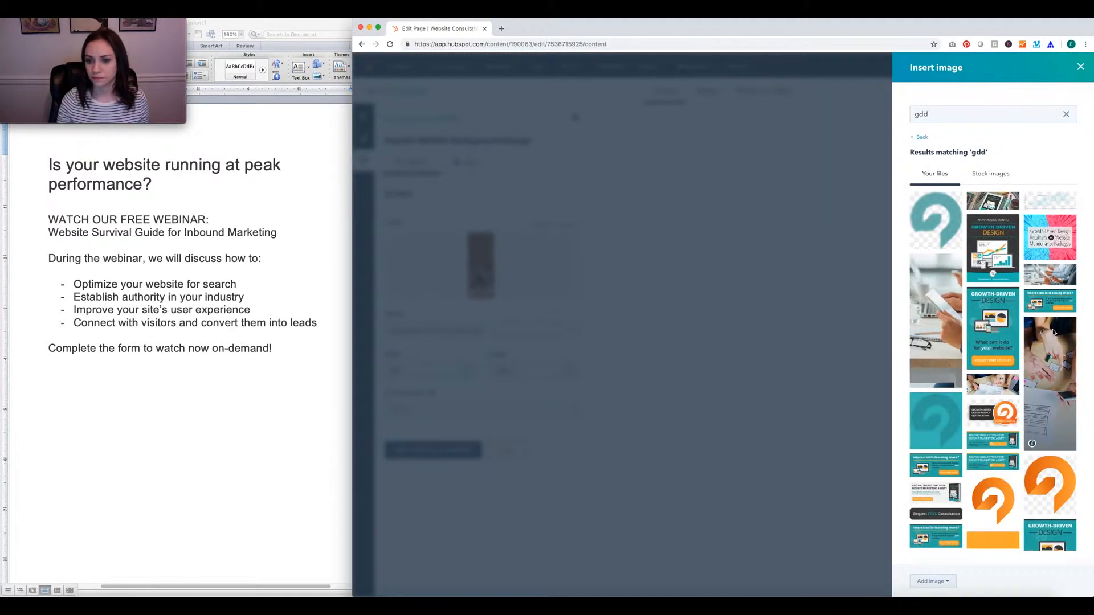
{"action": "left_click", "coordinate": [1051, 332]}
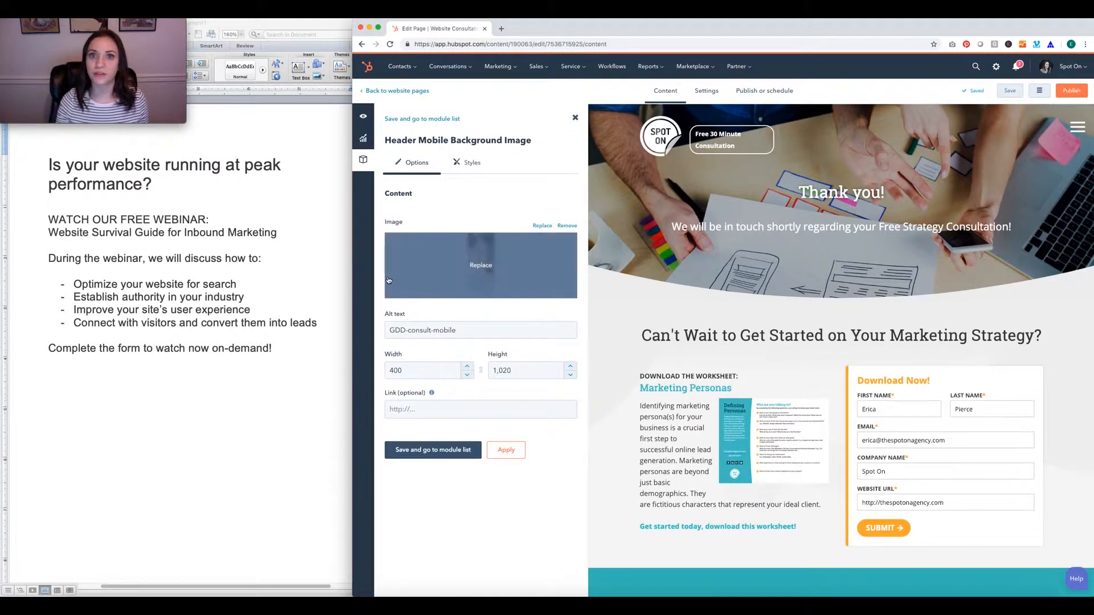
{"action": "left_click", "coordinate": [504, 449]}
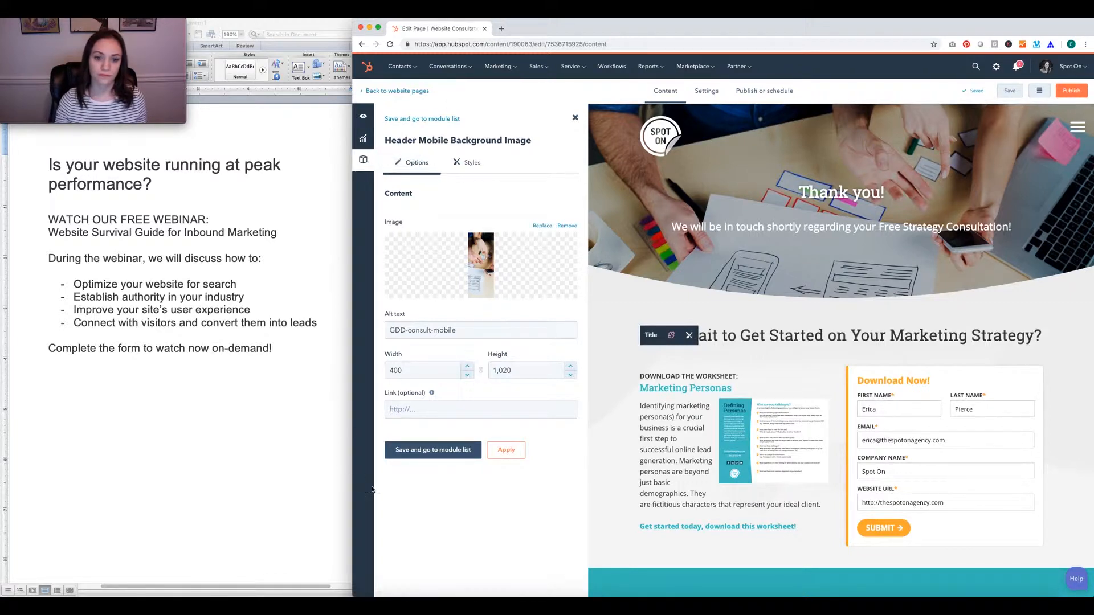
{"action": "left_click", "coordinate": [439, 455]}
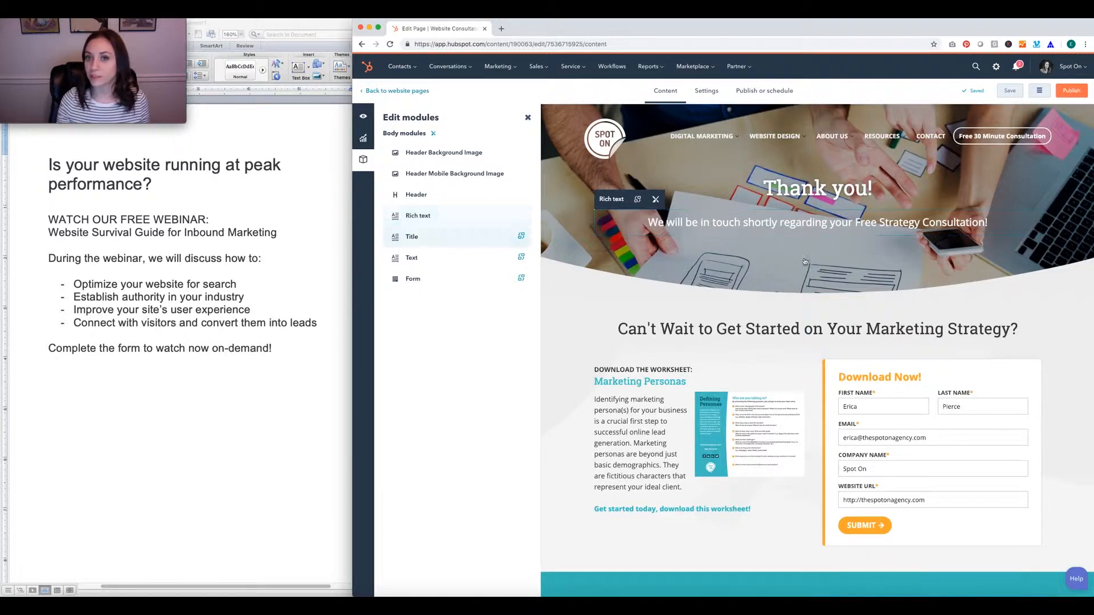
- Change the consultation name in the header's rich text line to "Website Consultation!" and save the Rich text module
{"action": "left_click", "coordinate": [893, 223]}
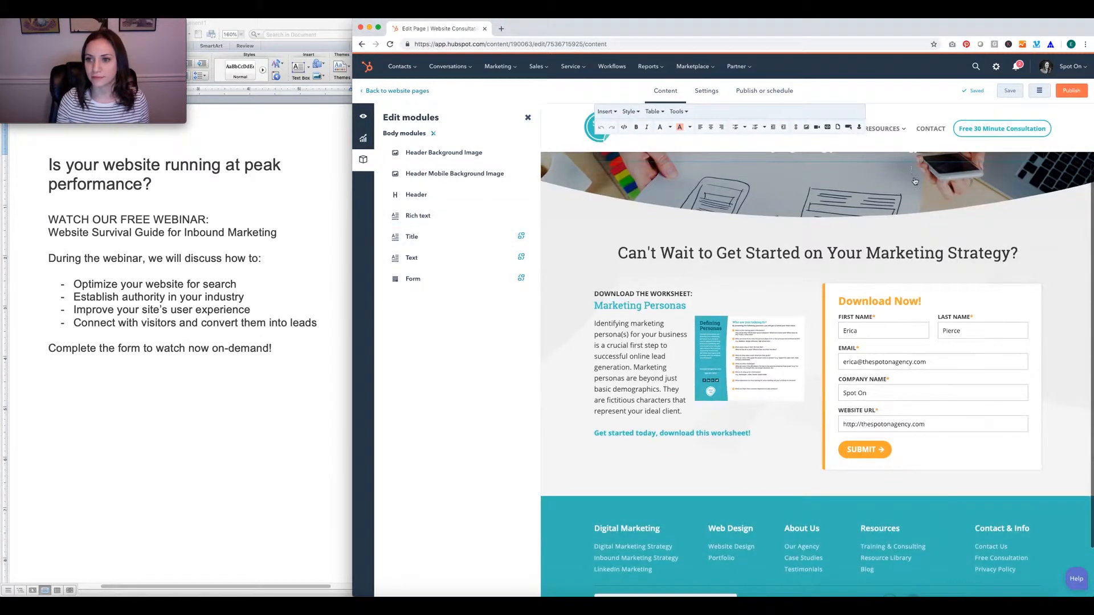
{"action": "double_click", "coordinate": [907, 203]}
{"action": "type", "text": "Website Consultation!"}
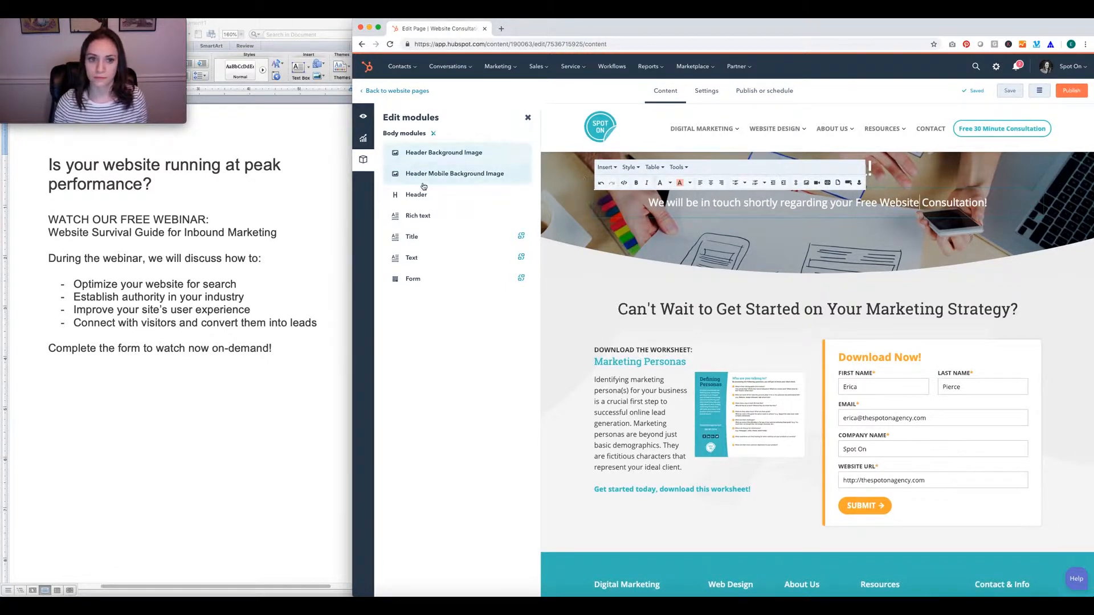
{"action": "left_click", "coordinate": [446, 221]}
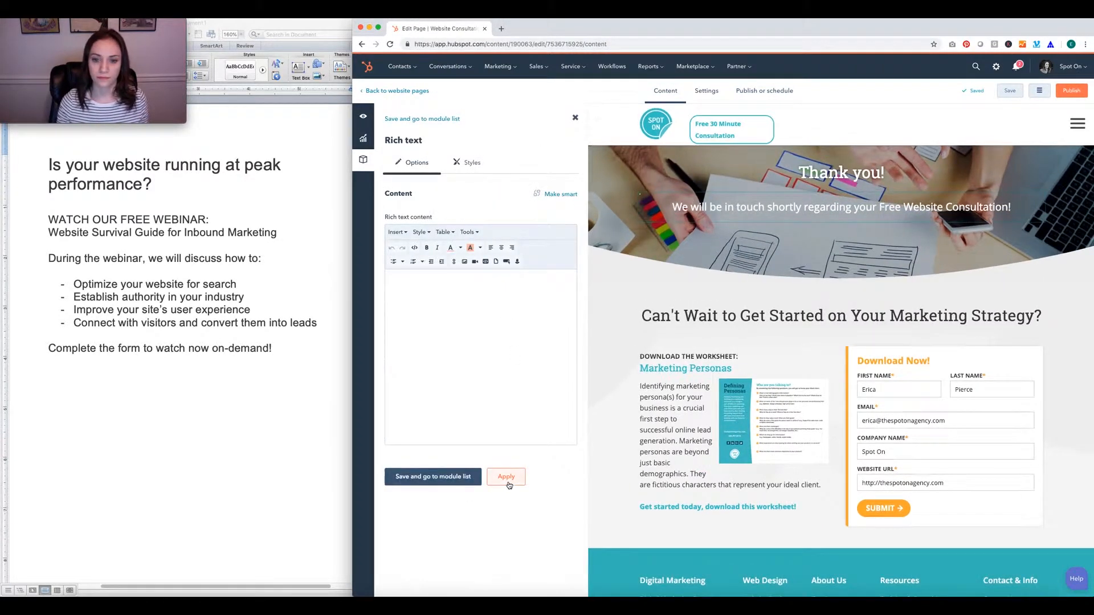
{"action": "left_click", "coordinate": [423, 482]}
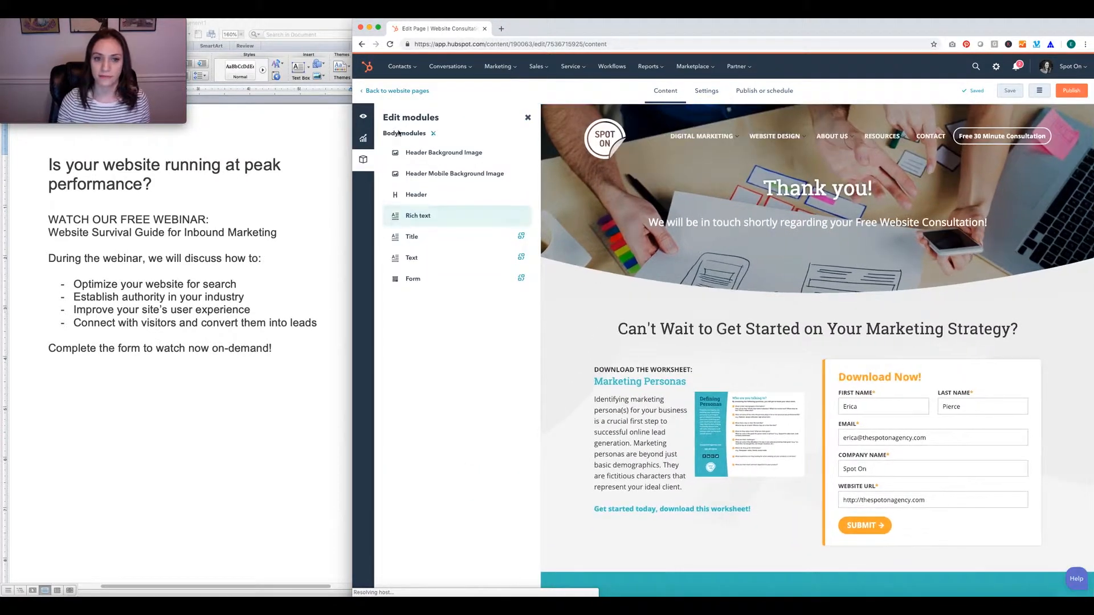
- Replace the Title module's text with the headline "Is your website running at peak performance?" copied from the Word document
{"action": "left_click", "coordinate": [440, 238]}
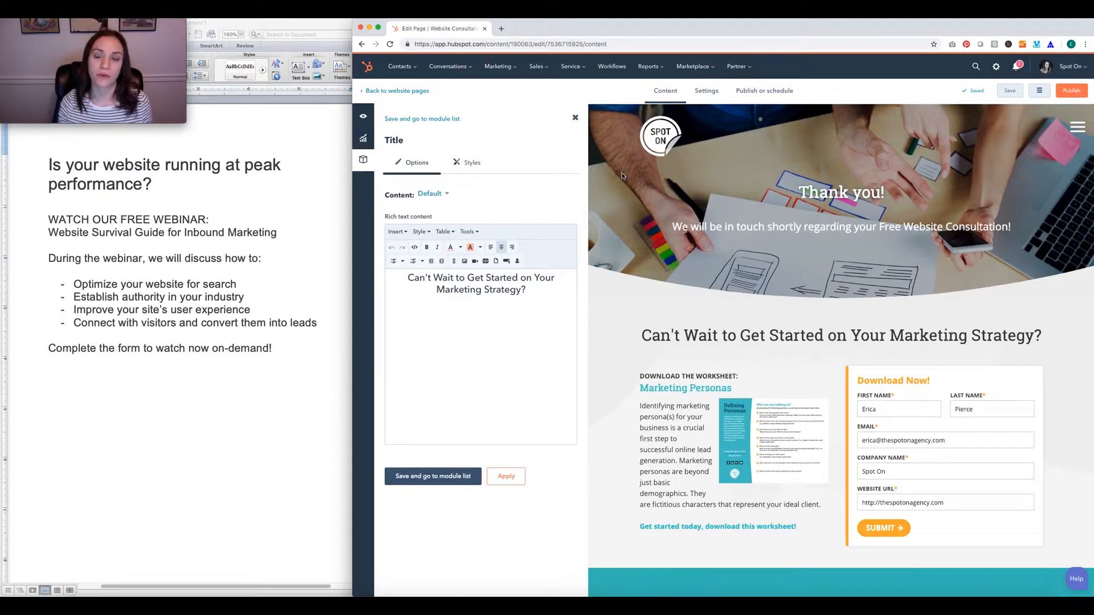
{"action": "left_click", "coordinate": [146, 189]}
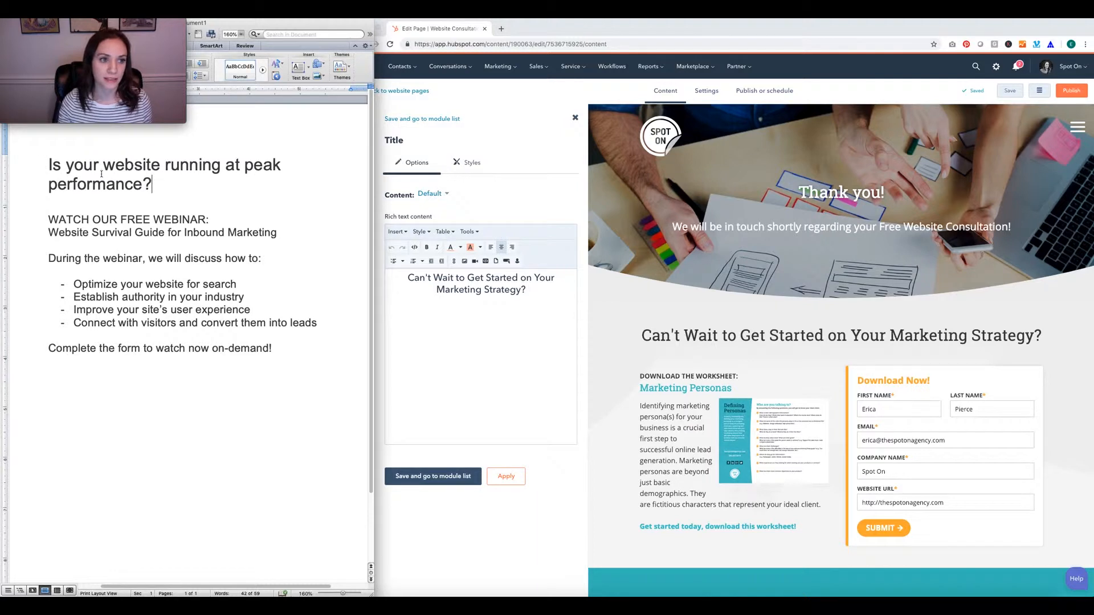
{"action": "left_click_drag", "start_coordinate": [46, 160], "coordinate": [171, 194]}
{"action": "key", "text": "super+c"}
{"action": "left_click", "coordinate": [459, 298]}
{"action": "left_click_drag", "start_coordinate": [532, 290], "coordinate": [401, 275]}
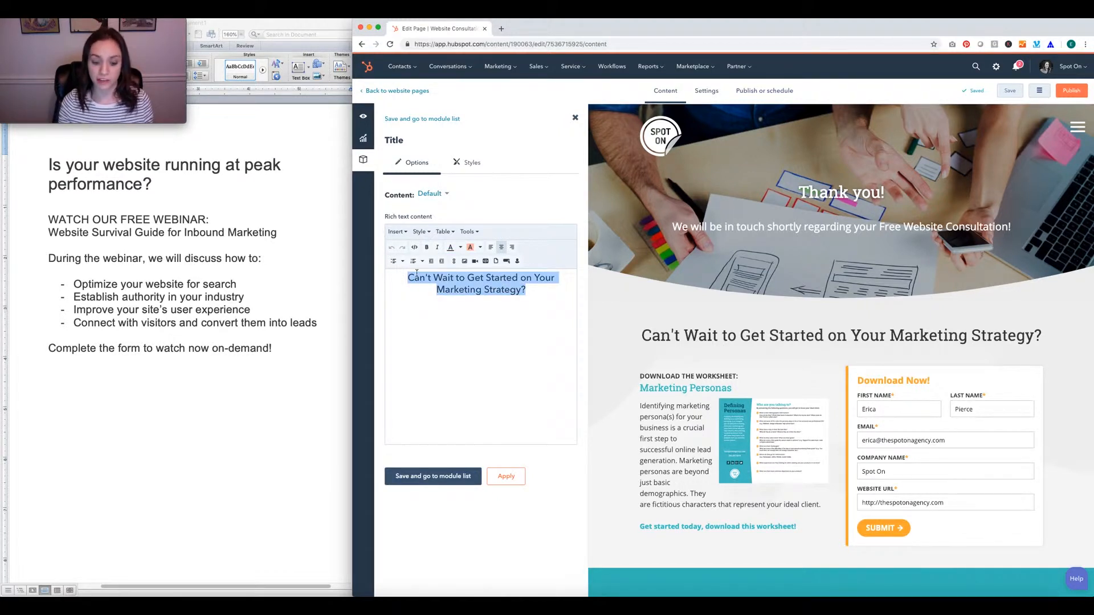
{"action": "key", "text": "super+v"}
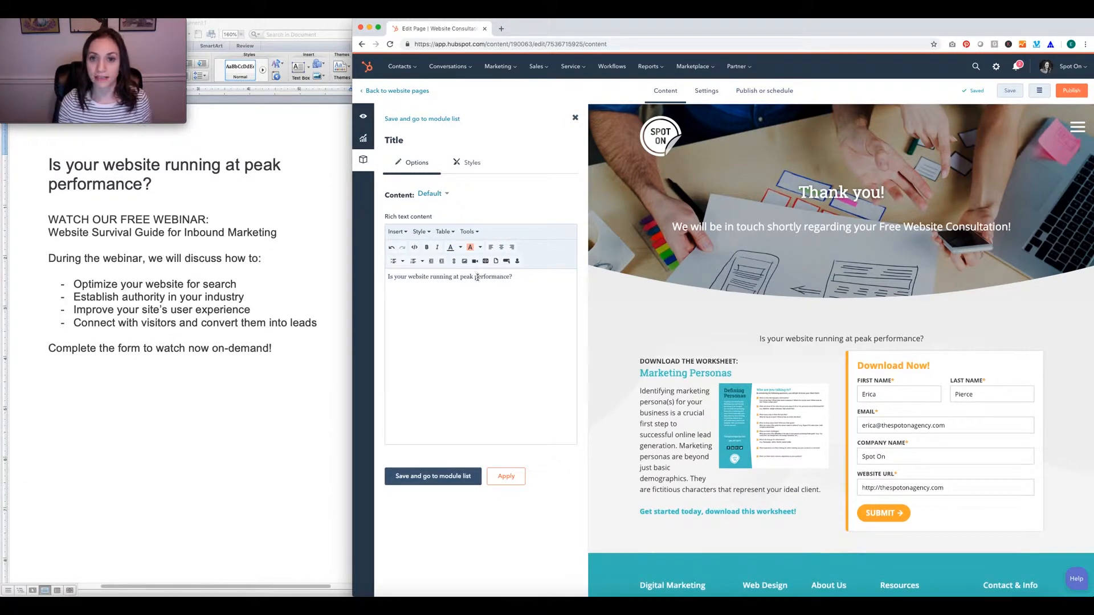
- Format the new title text as Heading 2, apply it and save the Title module
{"action": "left_click_drag", "start_coordinate": [515, 277], "coordinate": [380, 278]}
{"action": "left_click", "coordinate": [425, 233]}
{"action": "mouse_move", "coordinate": [442, 246]}
{"action": "mouse_move", "coordinate": [494, 244]}
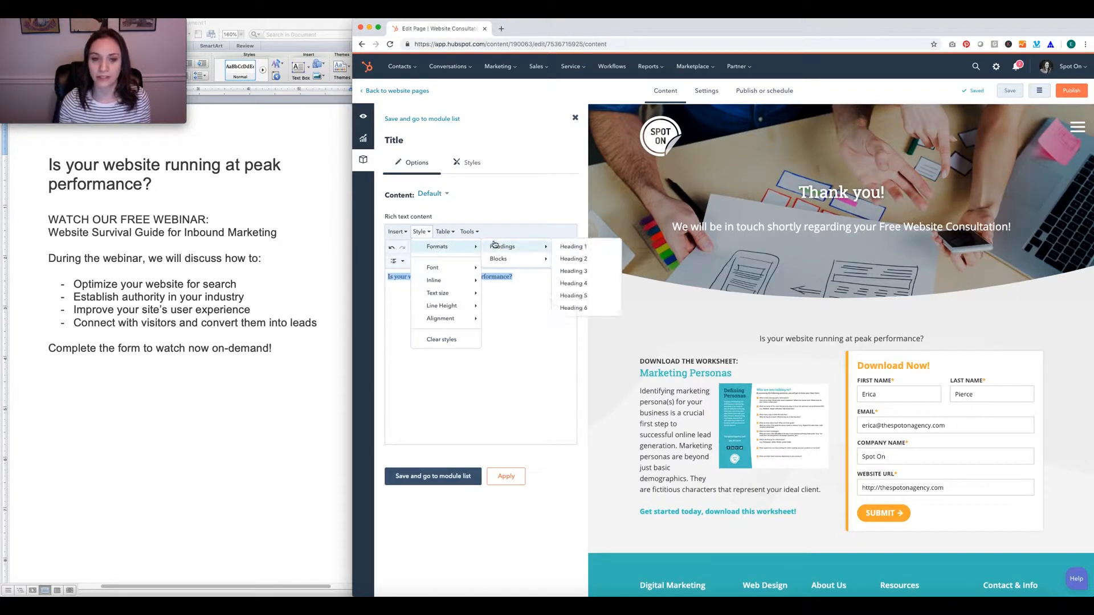
{"action": "left_click", "coordinate": [564, 260]}
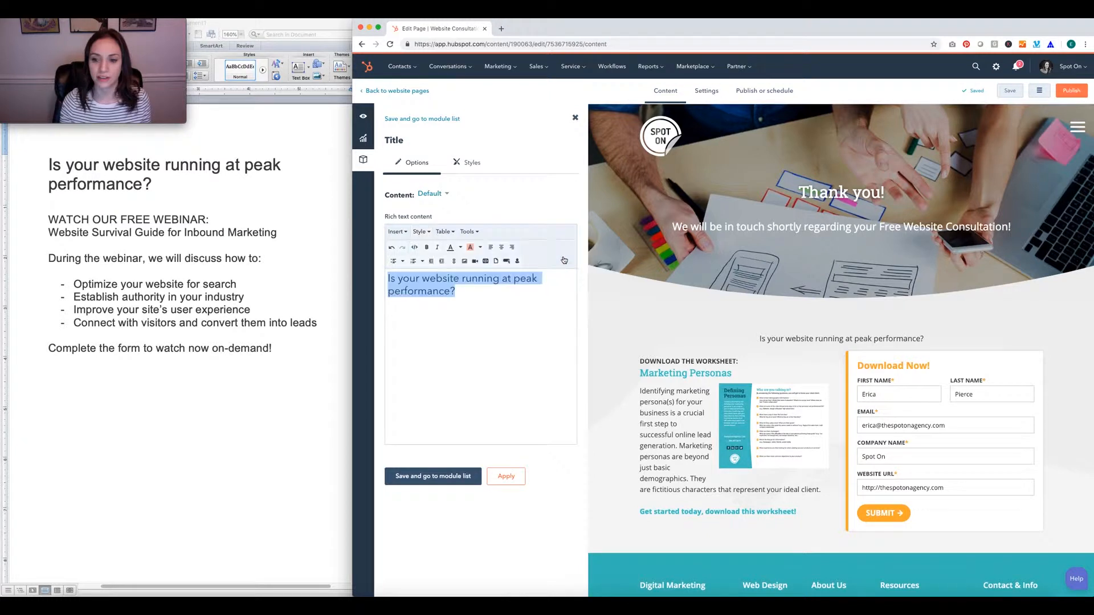
{"action": "left_click", "coordinate": [504, 478]}
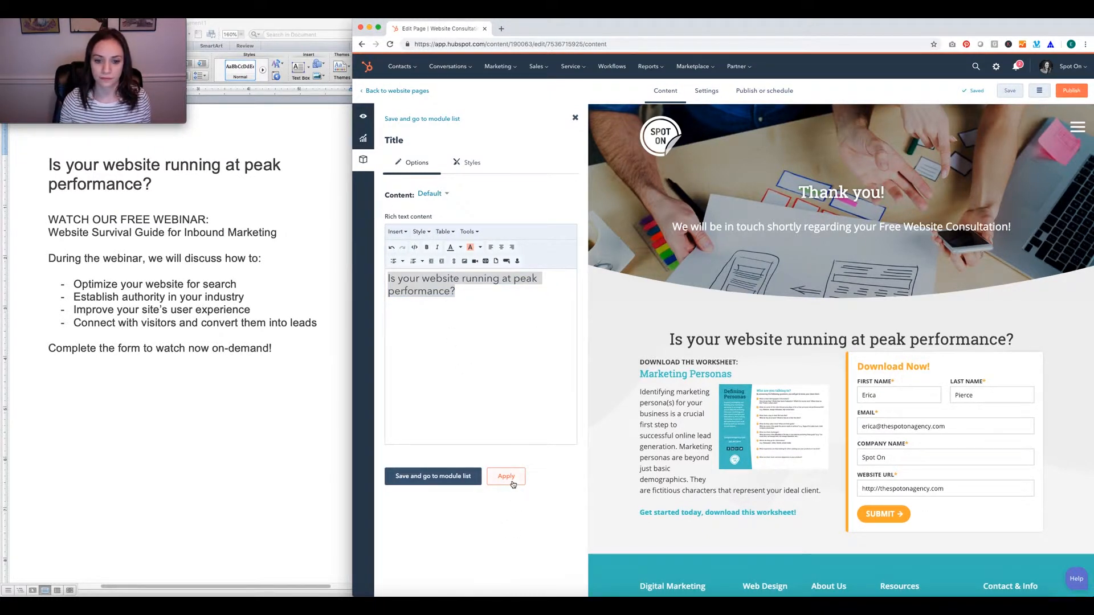
{"action": "left_click", "coordinate": [450, 476]}
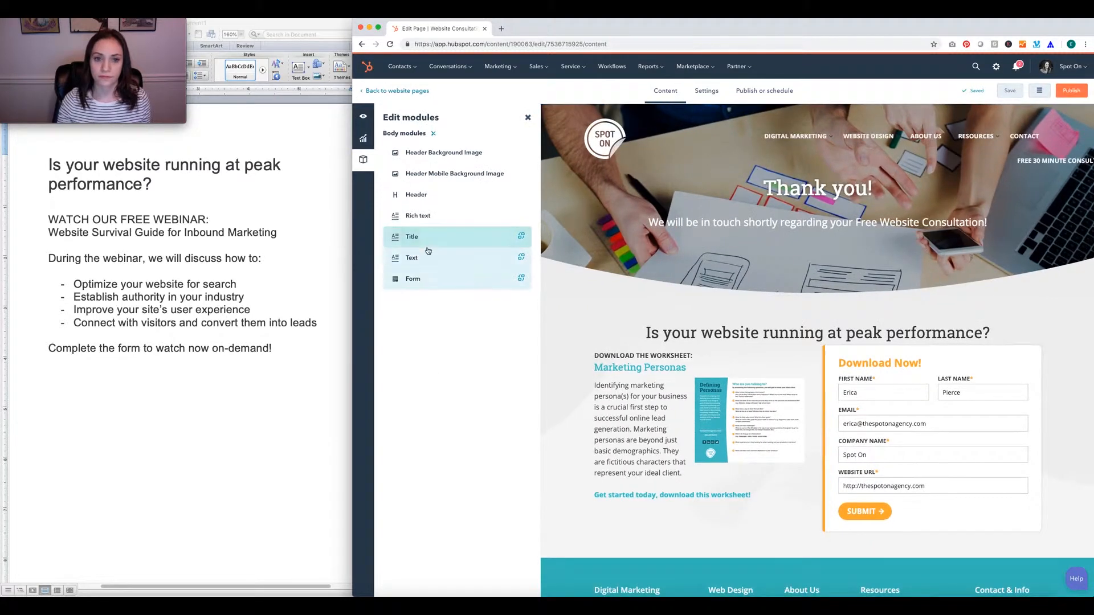
- Replace the "DOWNLOAD THE WORKSHEET" line in the Text module with "WATCH OUR FREE WEBINAR:" copied from the Word document
{"action": "left_click", "coordinate": [423, 258]}
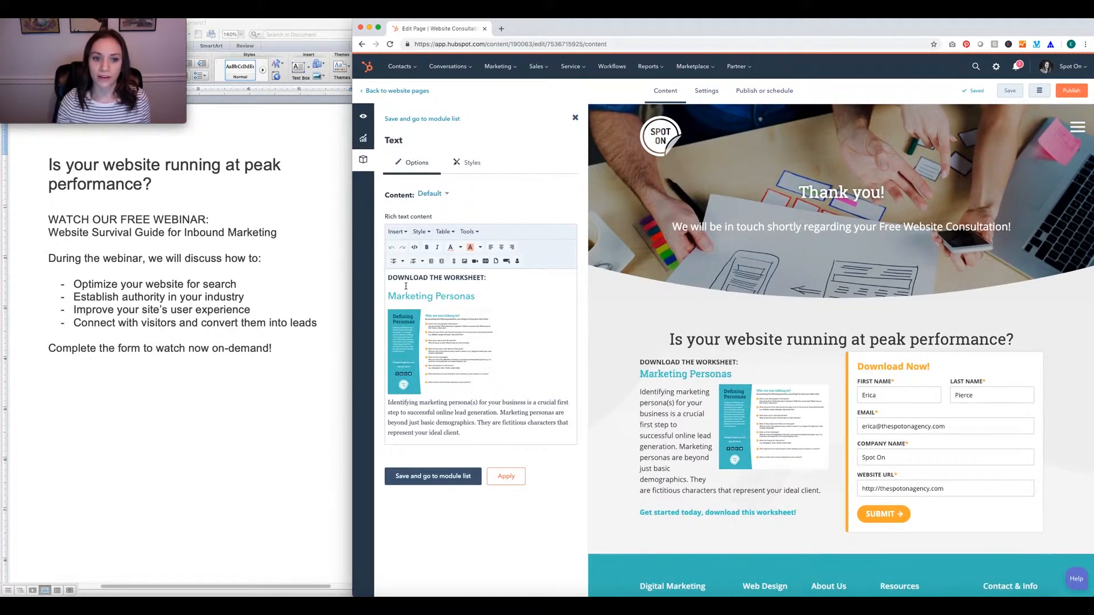
{"action": "left_click_drag", "start_coordinate": [486, 278], "coordinate": [387, 279]}
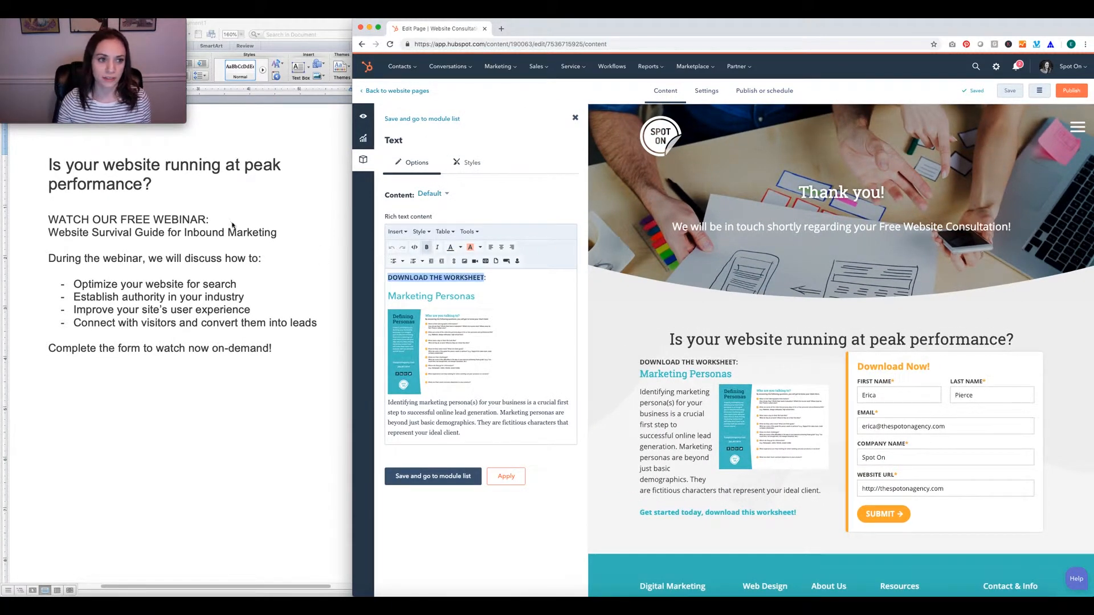
{"action": "left_click", "coordinate": [175, 224]}
{"action": "triple_click", "coordinate": [57, 221]}
{"action": "key", "text": "super+c"}
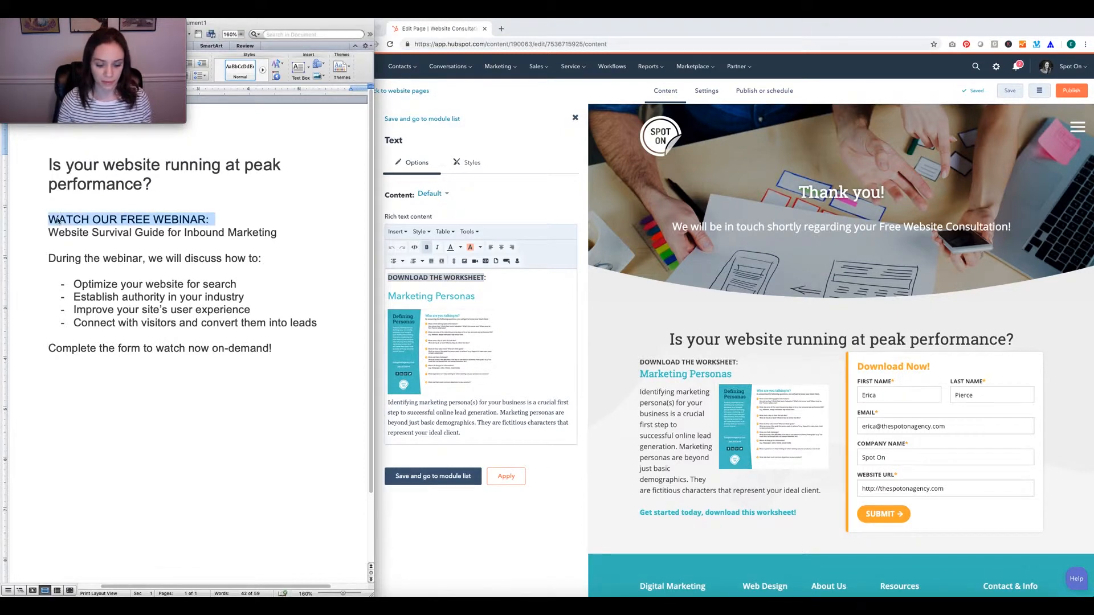
{"action": "left_click", "coordinate": [440, 285]}
{"action": "left_click", "coordinate": [488, 279]}
{"action": "key", "text": "shift+super+Left"}
{"action": "key", "text": "super+v"}
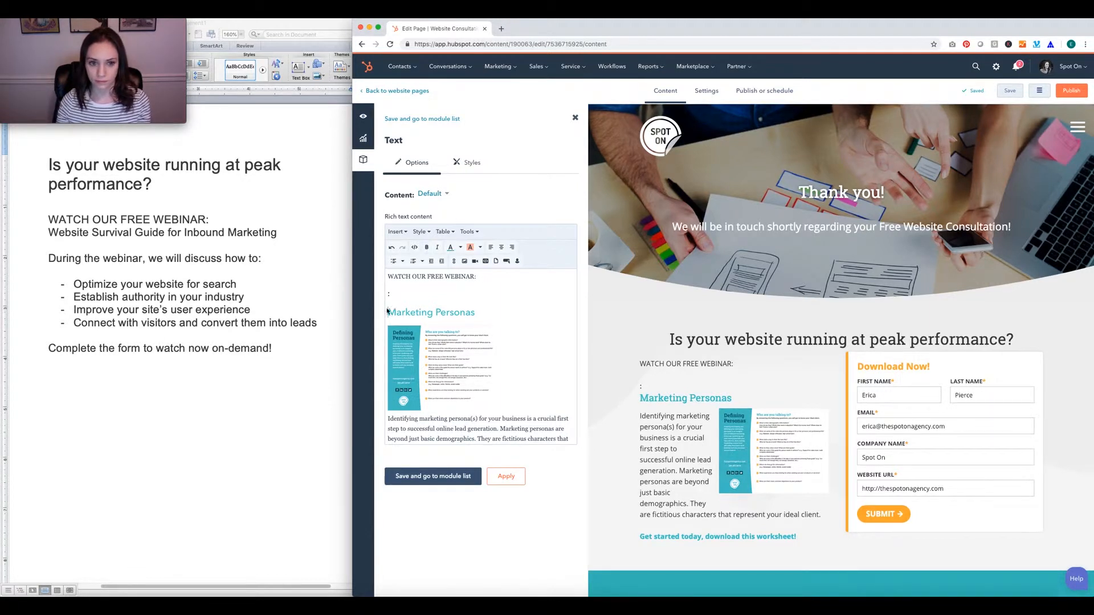
- Remove the stray colon line above the Marketing Personas heading and make "WATCH OUR FREE WEBINAR:" bold in the Text module
{"action": "left_click", "coordinate": [390, 312]}
{"action": "key", "text": "BackSpace"}
{"action": "key", "text": "BackSpace"}
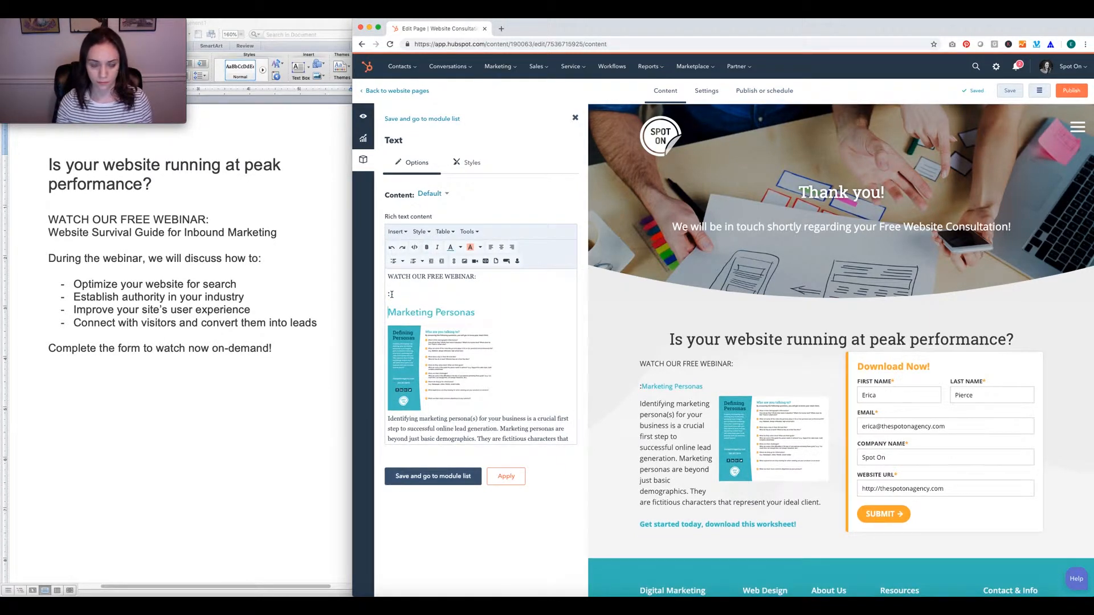
{"action": "left_click_drag", "start_coordinate": [476, 277], "coordinate": [387, 276]}
{"action": "left_click", "coordinate": [426, 247]}
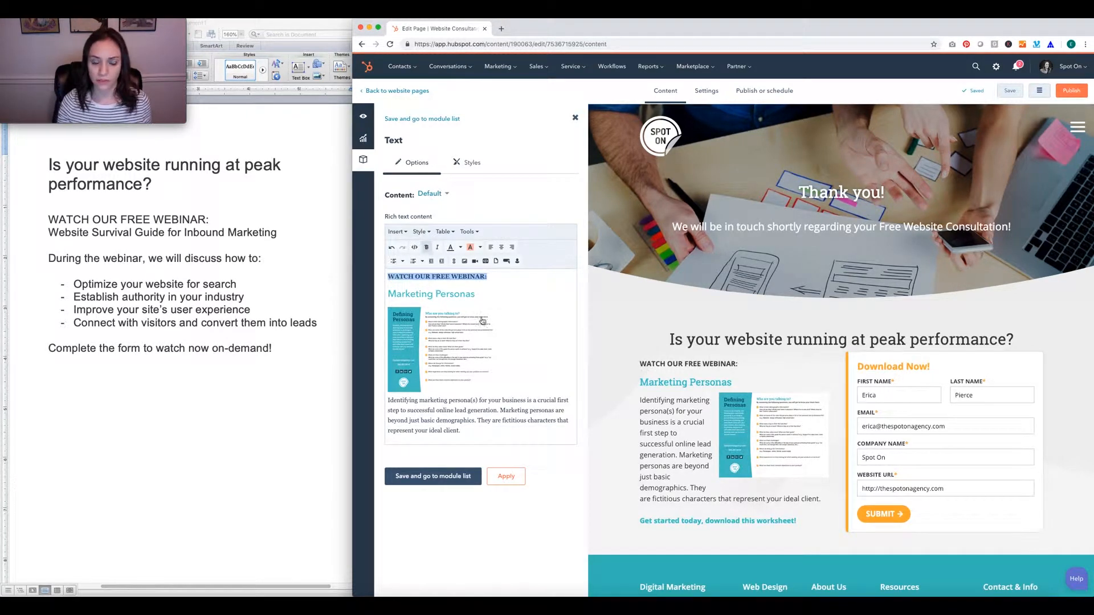
- Replace the "Marketing Personas" heading with "Website Survival Guide for Inbound Marketing"
{"action": "left_click_drag", "start_coordinate": [489, 294], "coordinate": [377, 300]}
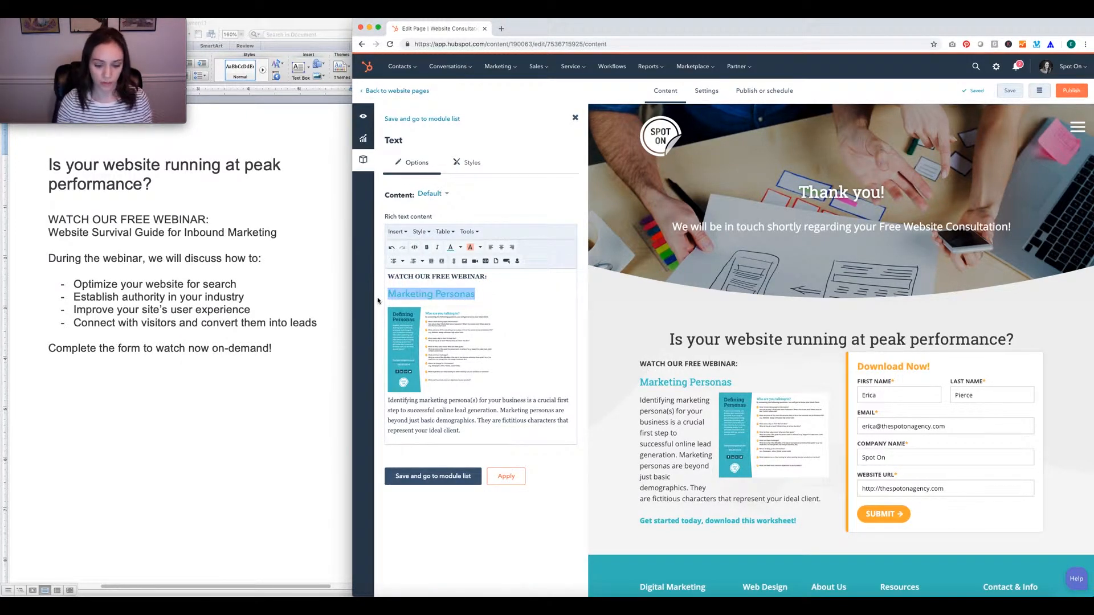
{"action": "type", "text": "Website Survival Gudie"}
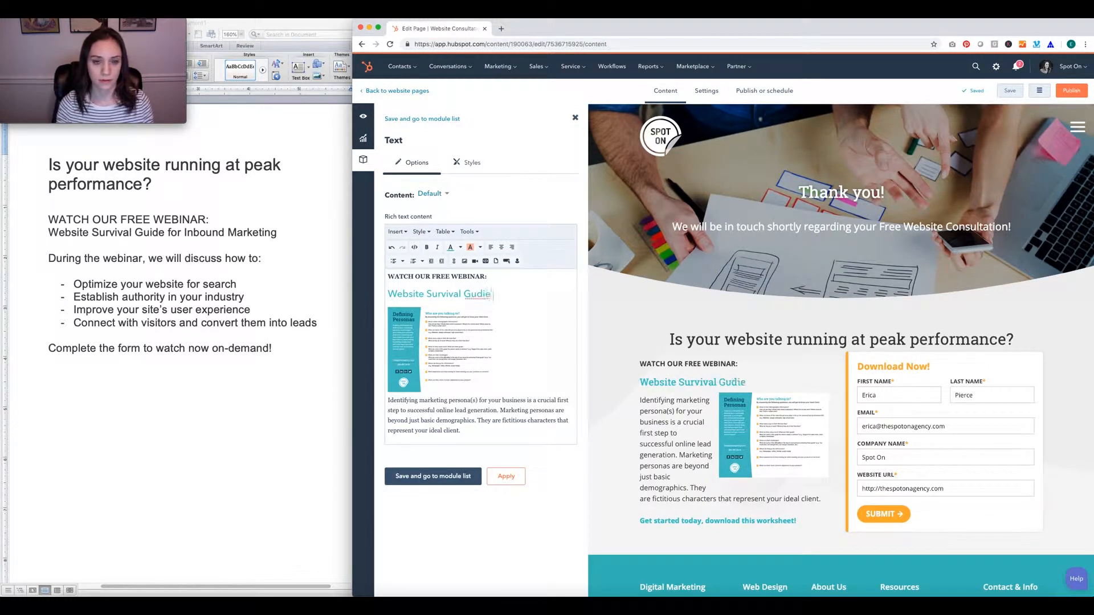
{"action": "key", "text": "BackSpace"}
{"action": "key", "text": "BackSpace"}
{"action": "key", "text": "BackSpace"}
{"action": "type", "text": "ide"}
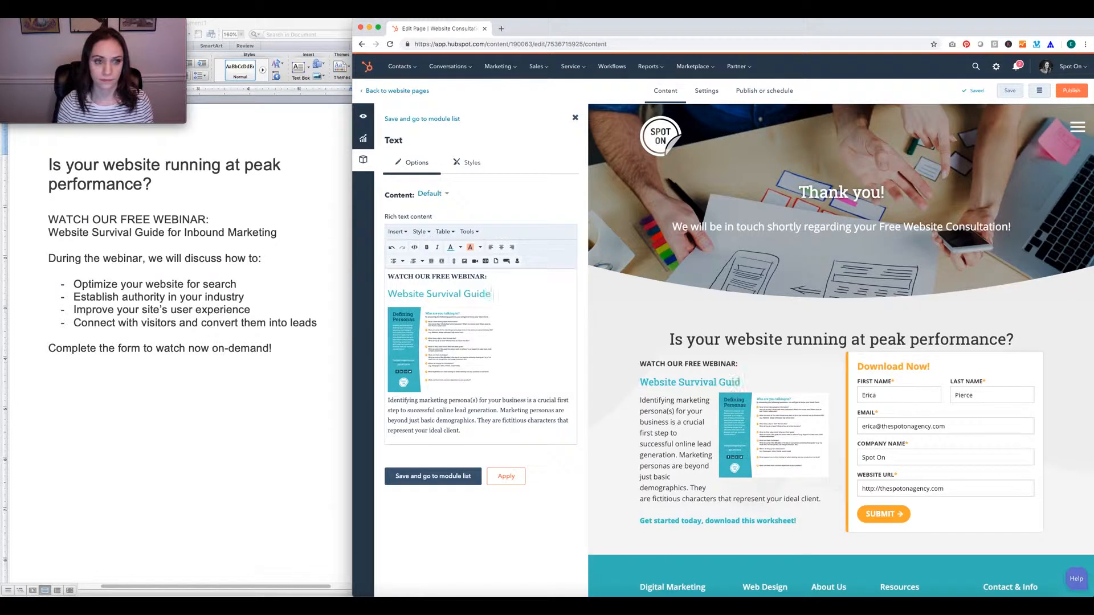
{"action": "type", "text": " for Inbound Marketing"}
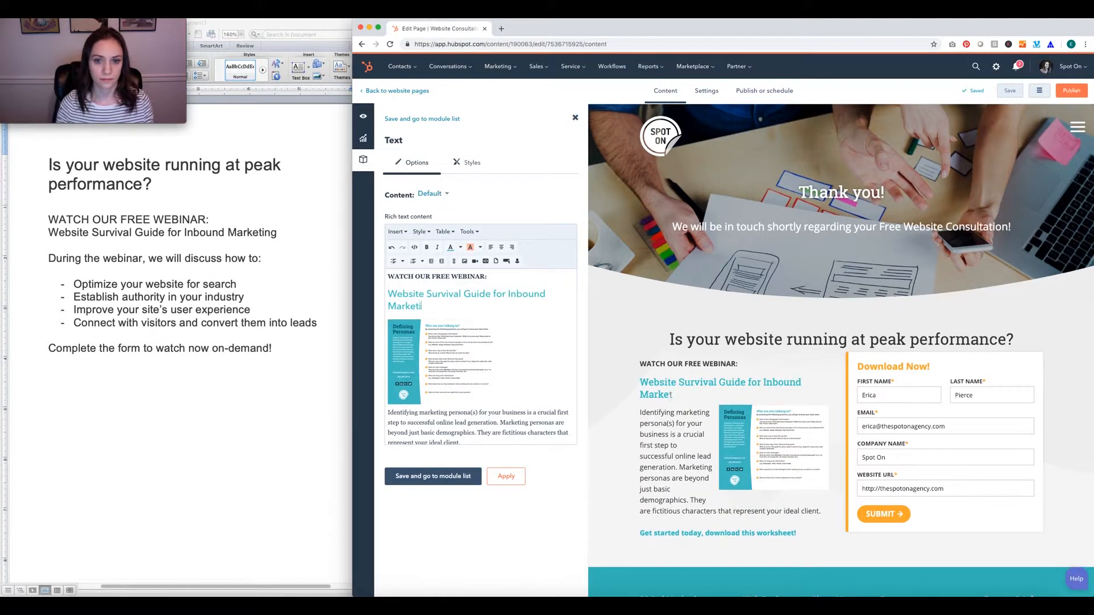
- Replace the worksheet image below the heading with the Website Survival Guide video image, found by searching the files for "website"
{"action": "left_click", "coordinate": [435, 341]}
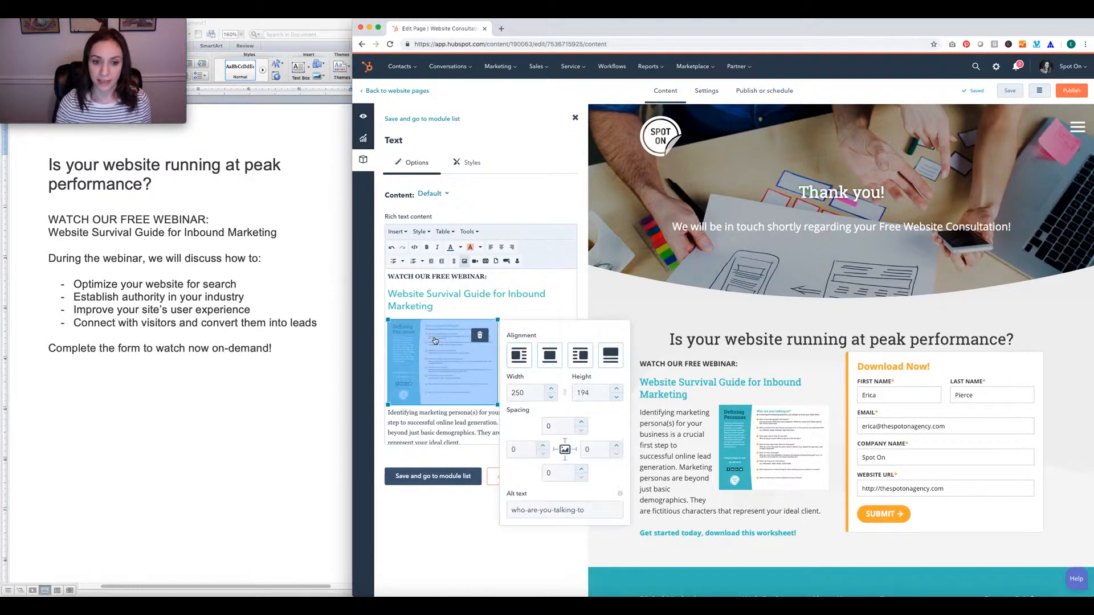
{"action": "key", "text": "BackSpace"}
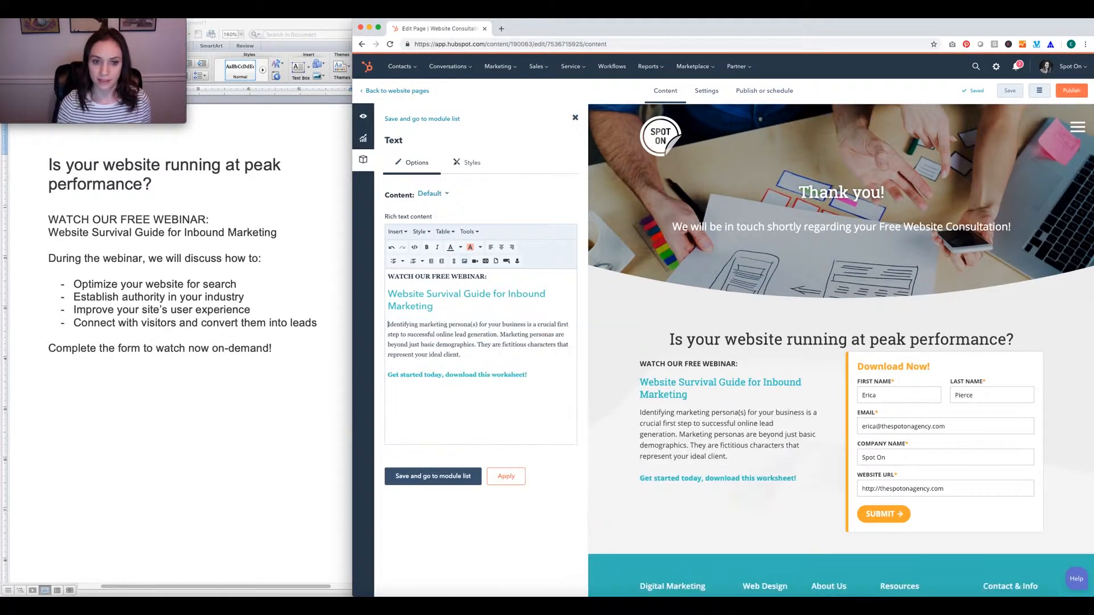
{"action": "left_click", "coordinate": [464, 264]}
{"action": "left_click", "coordinate": [973, 115]}
{"action": "type", "text": "website"}
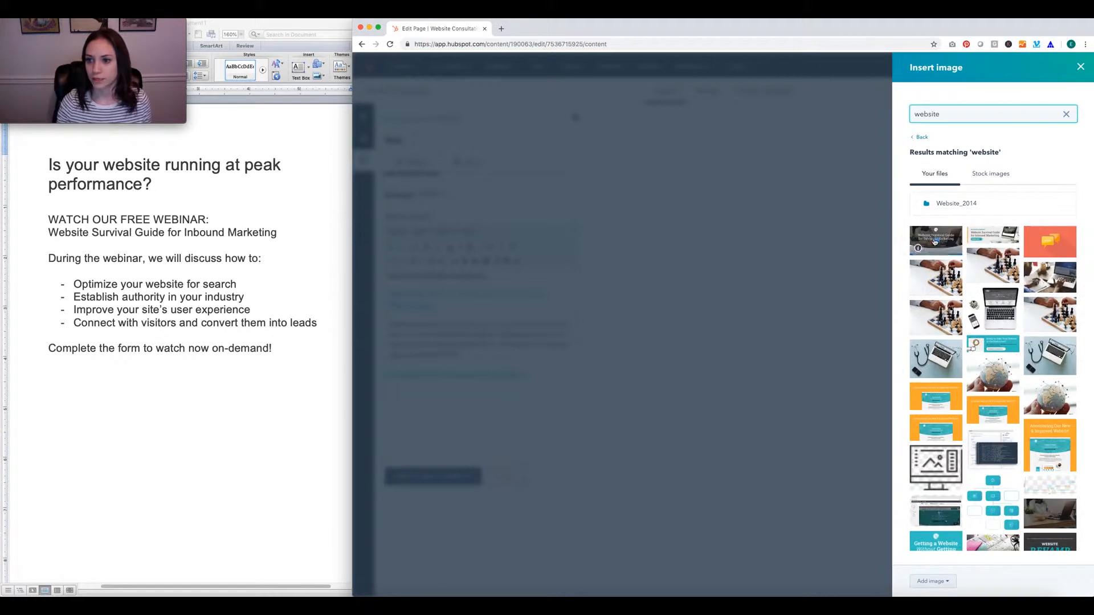
{"action": "left_click", "coordinate": [934, 242]}
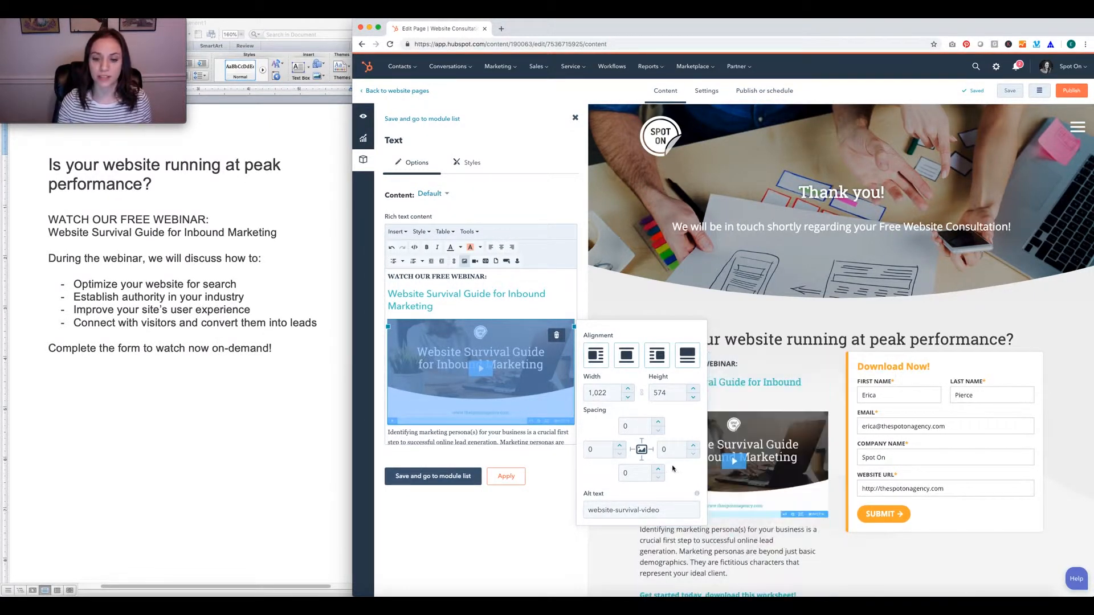
- Set the spacing below the webinar image to 30
{"action": "left_click", "coordinate": [623, 472]}
{"action": "type", "text": "3"}
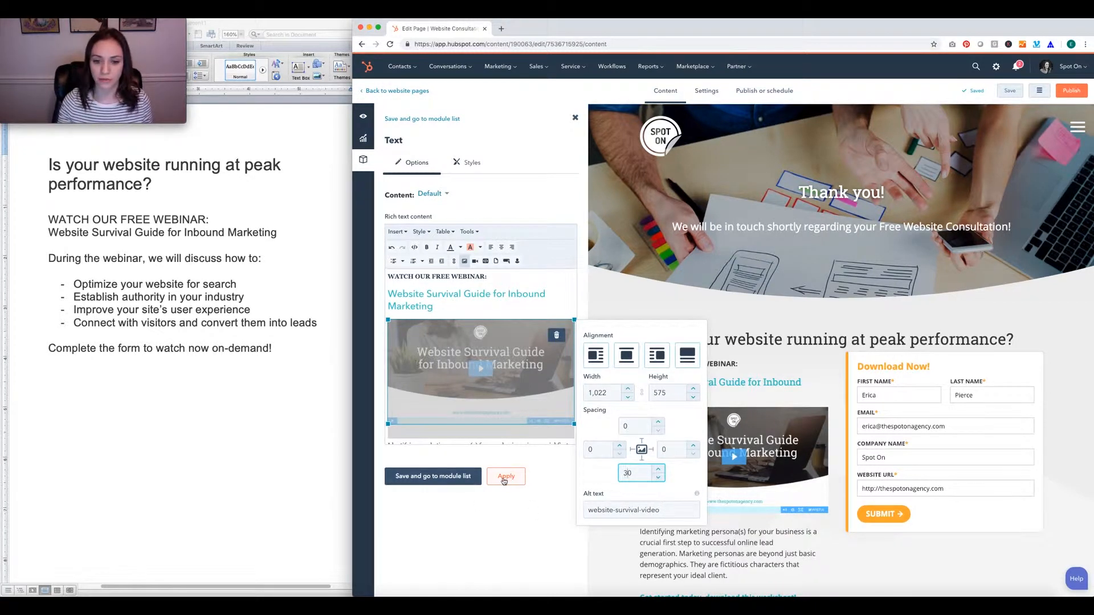
{"action": "left_click", "coordinate": [523, 441]}
- Replace the persona paragraph and worksheet line with the webinar discussion copy from the Word document, removing the blank lines around its bullet list
{"action": "scroll", "coordinate": [501, 426], "scroll_direction": "down", "scroll_amount": 2}
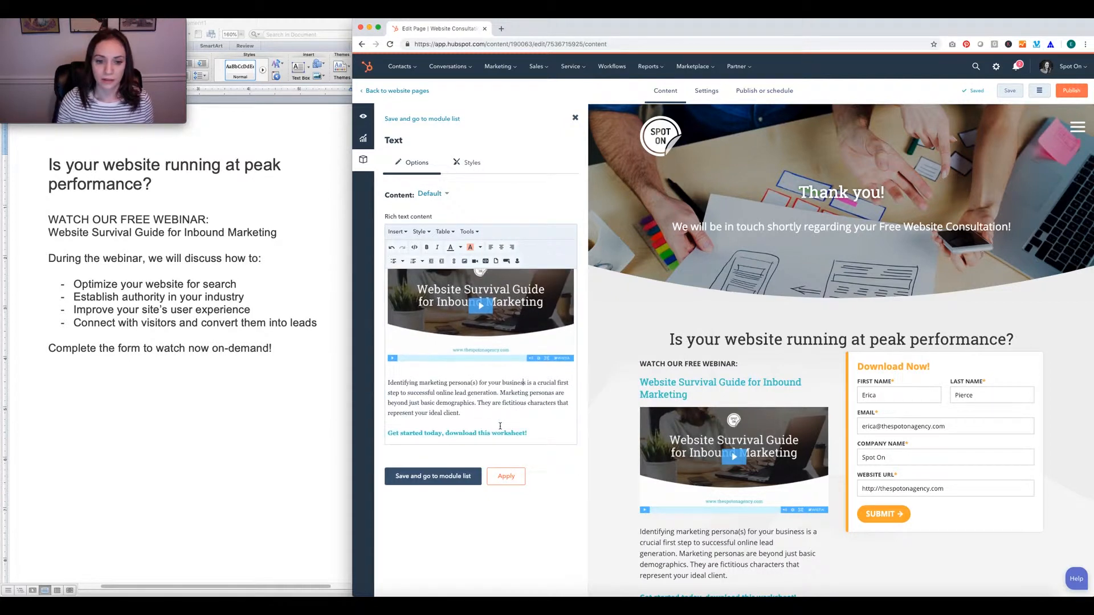
{"action": "left_click", "coordinate": [144, 295]}
{"action": "left_click_drag", "start_coordinate": [49, 257], "coordinate": [292, 348]}
{"action": "key", "text": "super+c"}
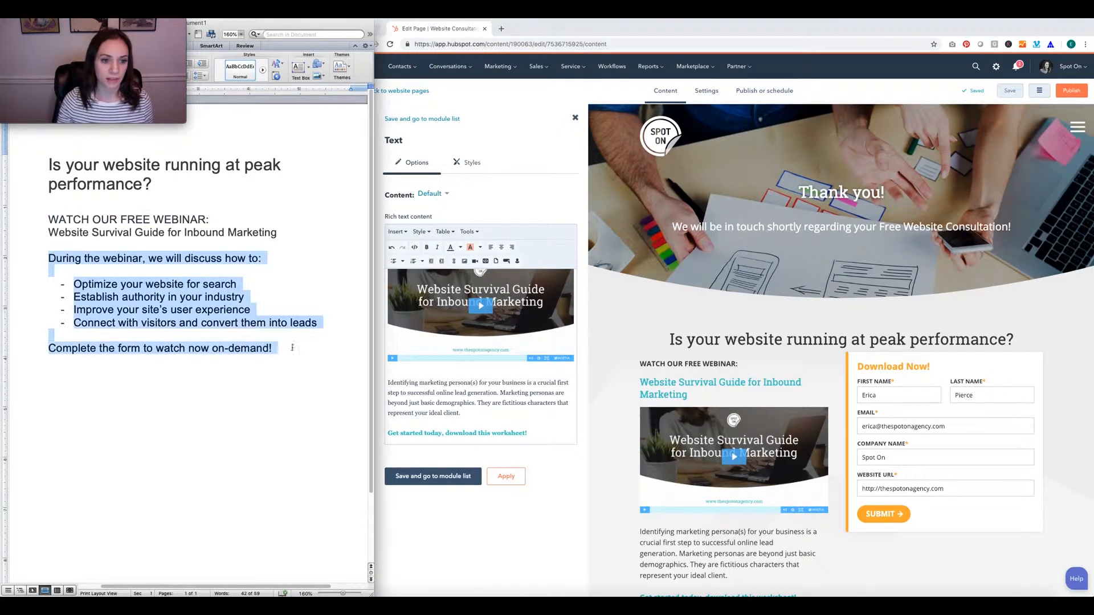
{"action": "left_click", "coordinate": [444, 373]}
{"action": "left_click_drag", "start_coordinate": [529, 432], "coordinate": [381, 386]}
{"action": "key", "text": "super+v"}
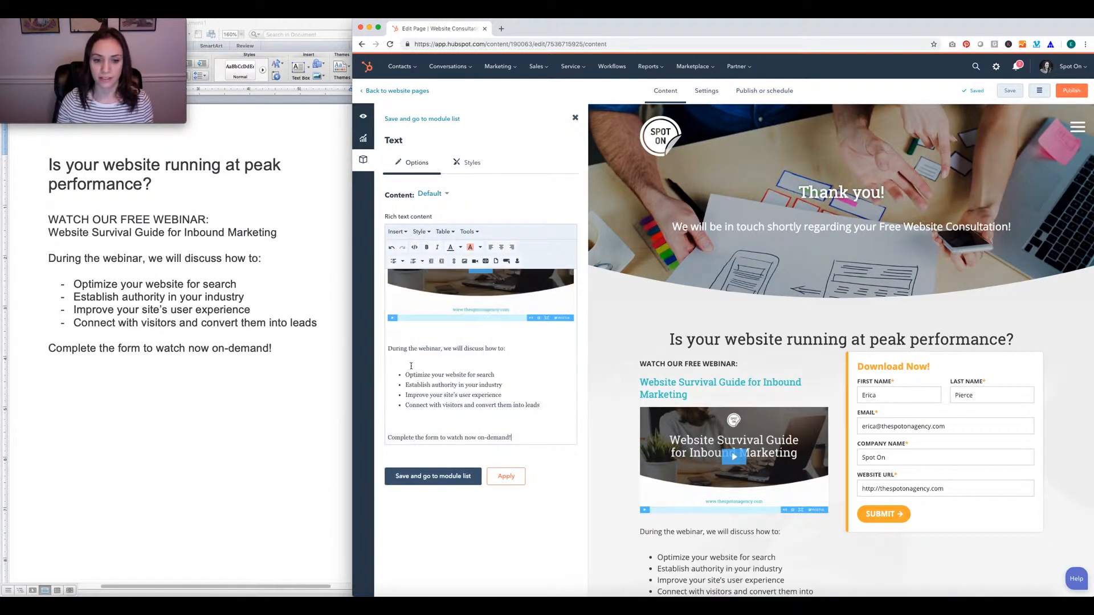
{"action": "key", "text": "BackSpace"}
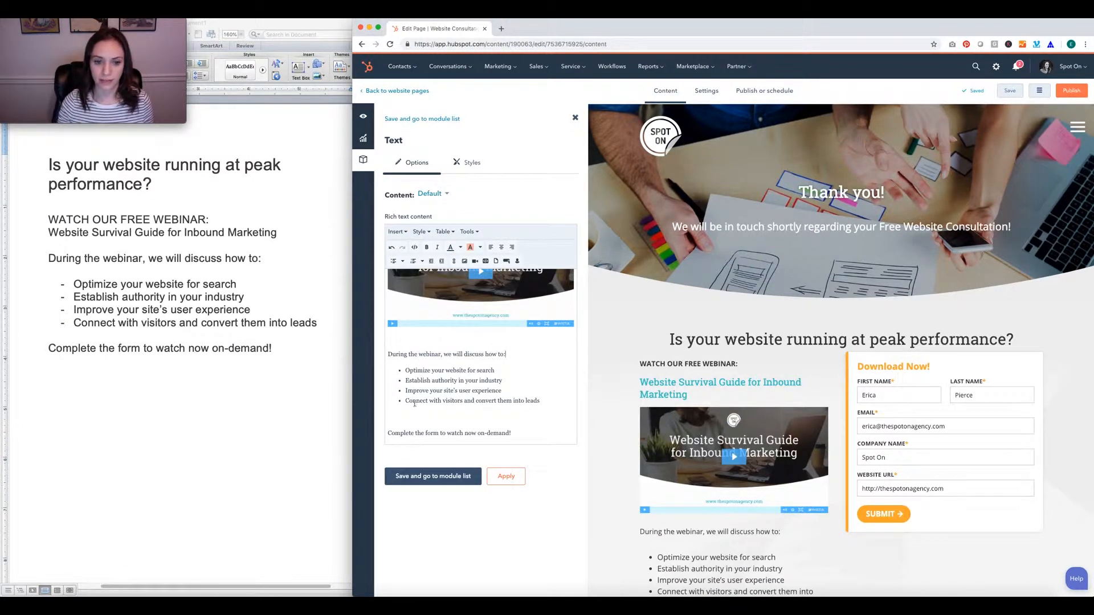
{"action": "key", "text": "BackSpace"}
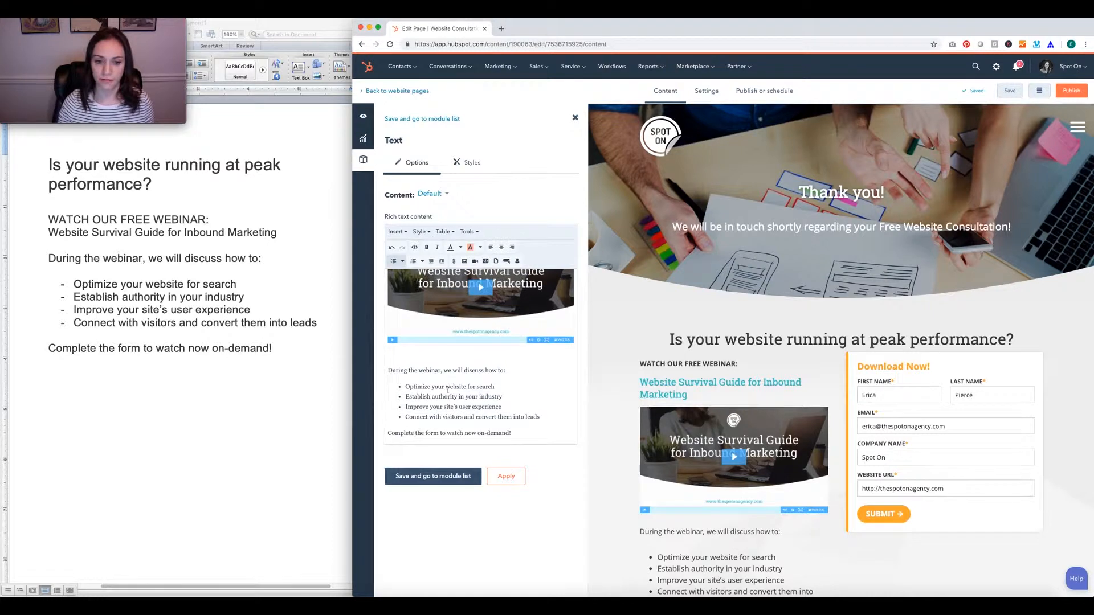
- Bold "During the webinar, we will discuss how to:" and make "Complete the form to watch now on-demand!" bold in the favorite teal color
{"action": "left_click_drag", "start_coordinate": [515, 370], "coordinate": [371, 374]}
{"action": "left_click", "coordinate": [427, 247]}
{"action": "left_click_drag", "start_coordinate": [506, 434], "coordinate": [373, 435]}
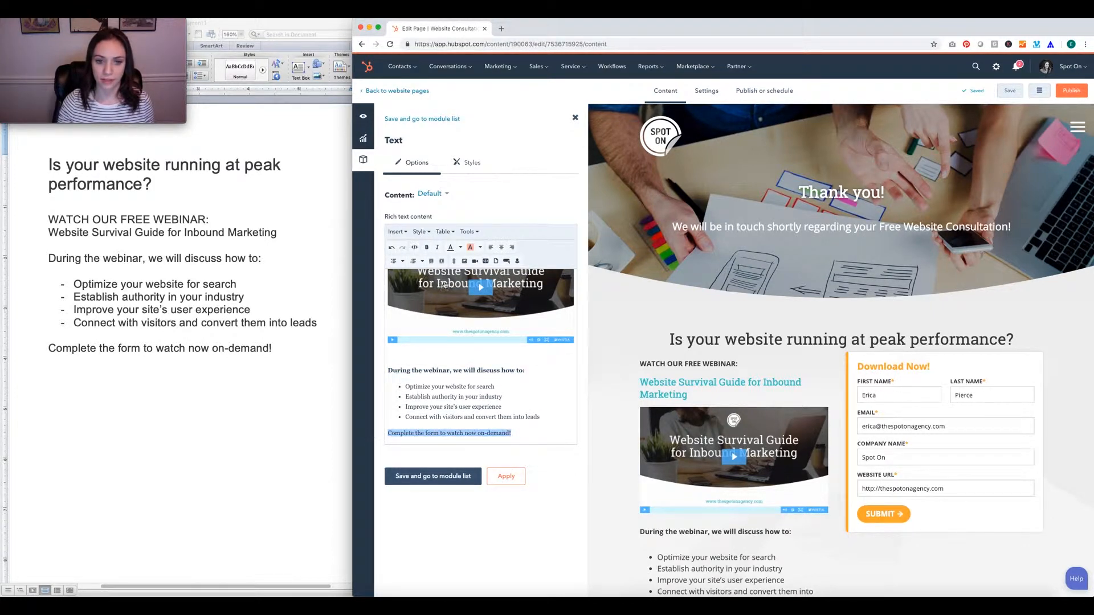
{"action": "left_click", "coordinate": [426, 247]}
{"action": "left_click", "coordinate": [459, 248]}
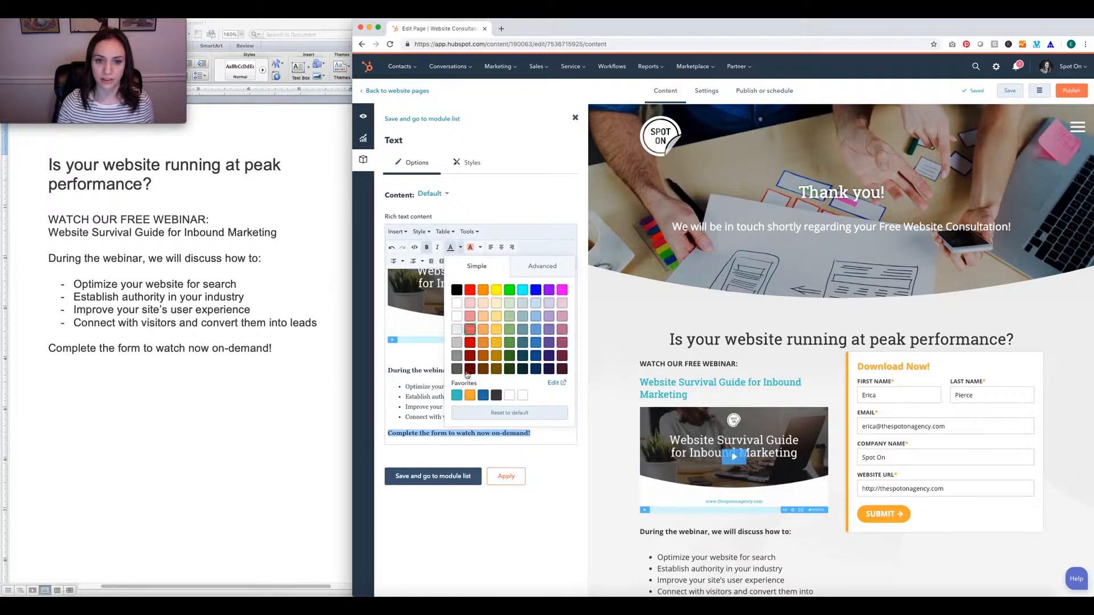
{"action": "left_click", "coordinate": [458, 398]}
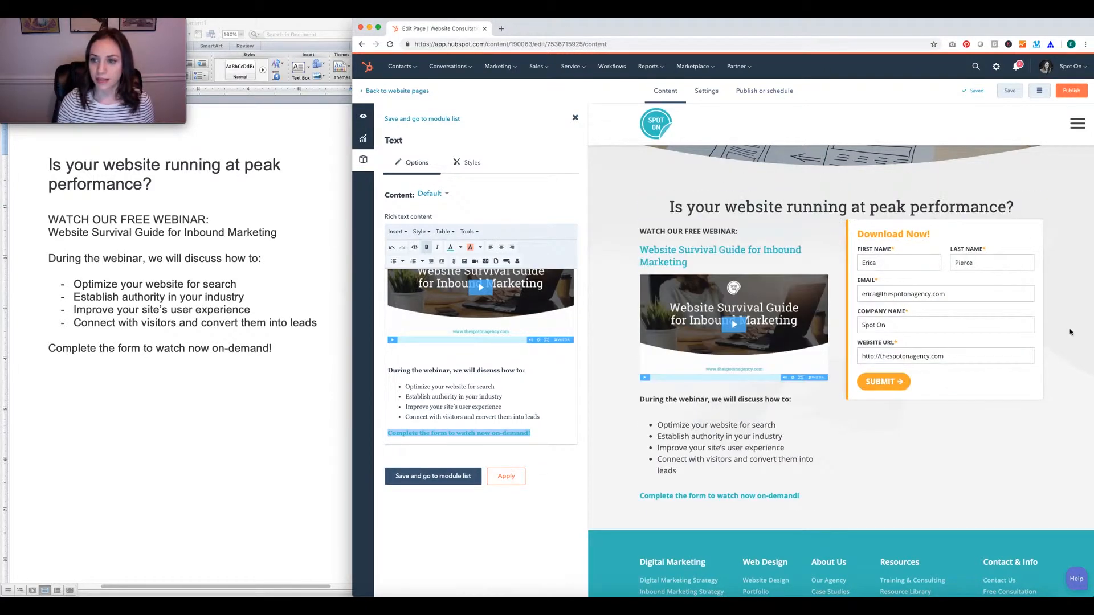
- Change the Form module's title to "Watch Now!"
{"action": "left_click", "coordinate": [962, 305]}
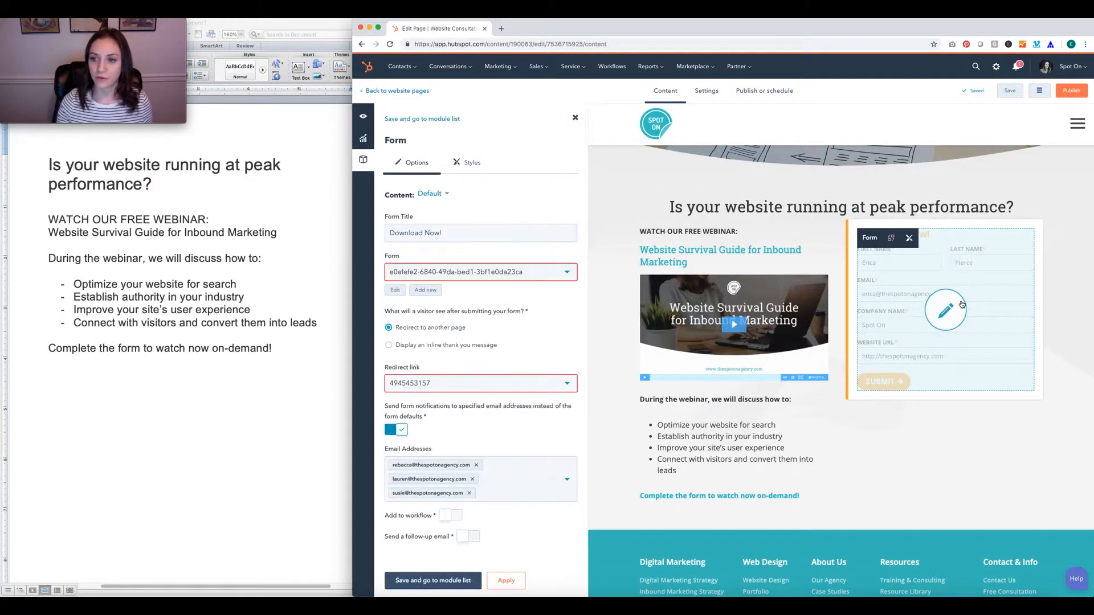
{"action": "double_click", "coordinate": [422, 233]}
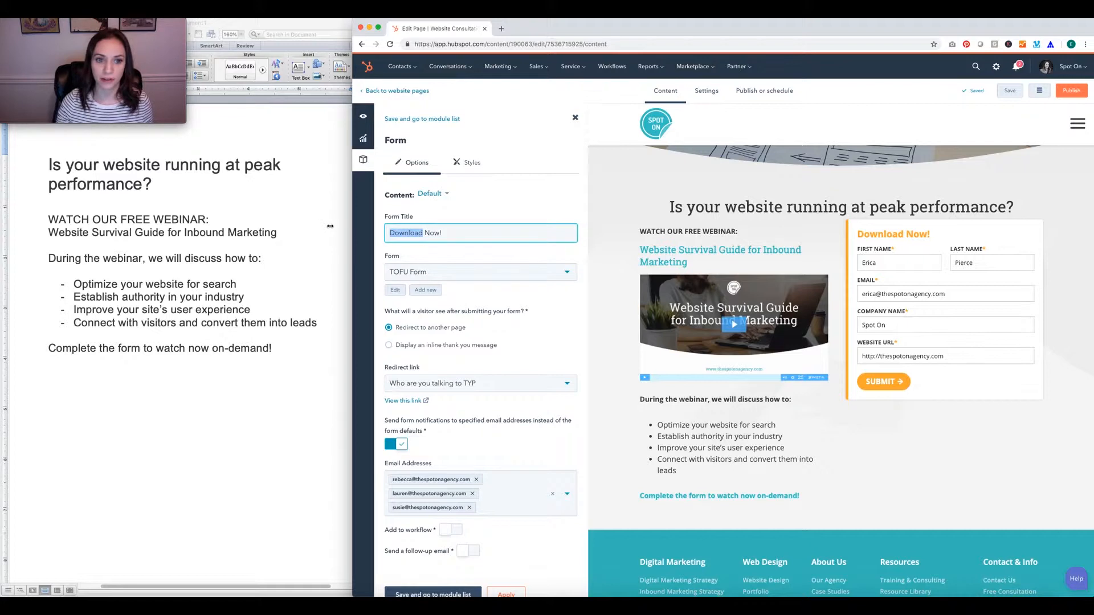
{"action": "type", "text": "Watch"}
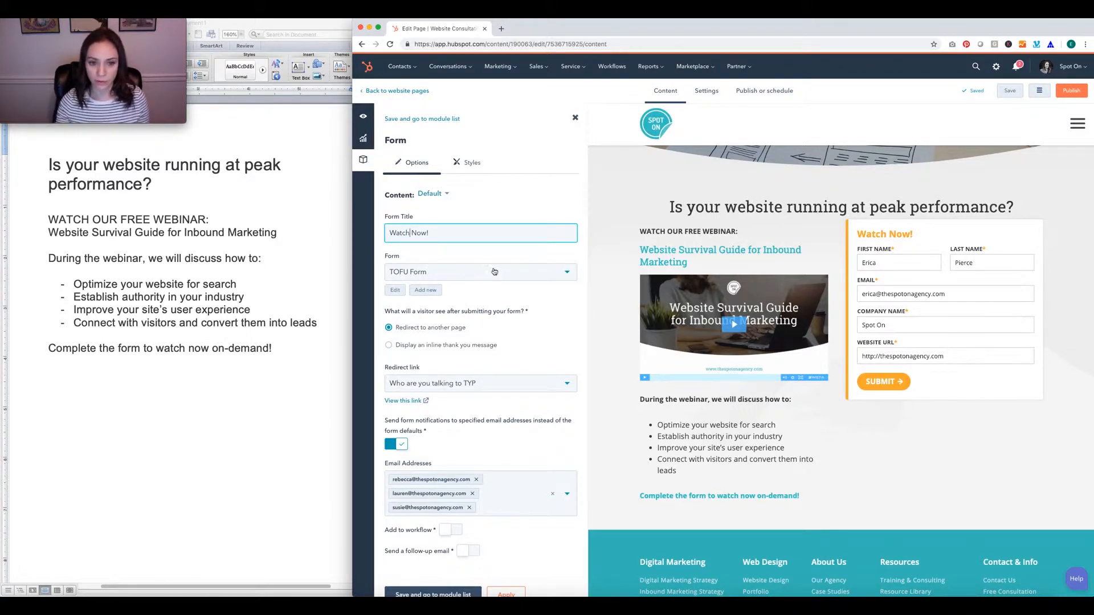
- Set the form's redirect link to the "Website Survival Guide for Inbound Marketing TYP" page, apply it and save the Form module
{"action": "scroll", "coordinate": [518, 271], "scroll_direction": "down", "scroll_amount": 1}
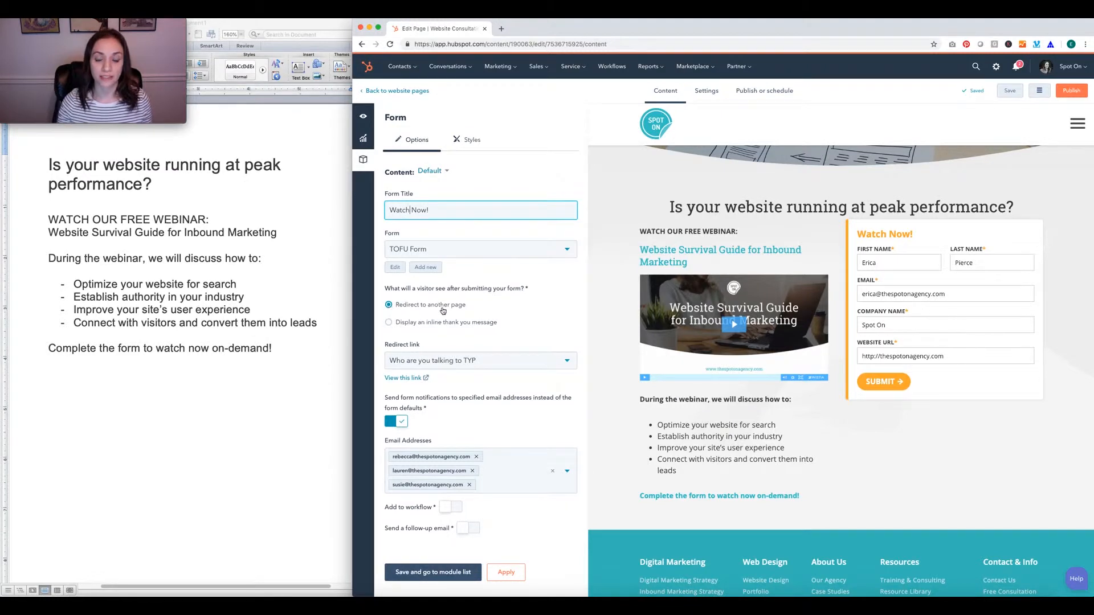
{"action": "left_click", "coordinate": [465, 361]}
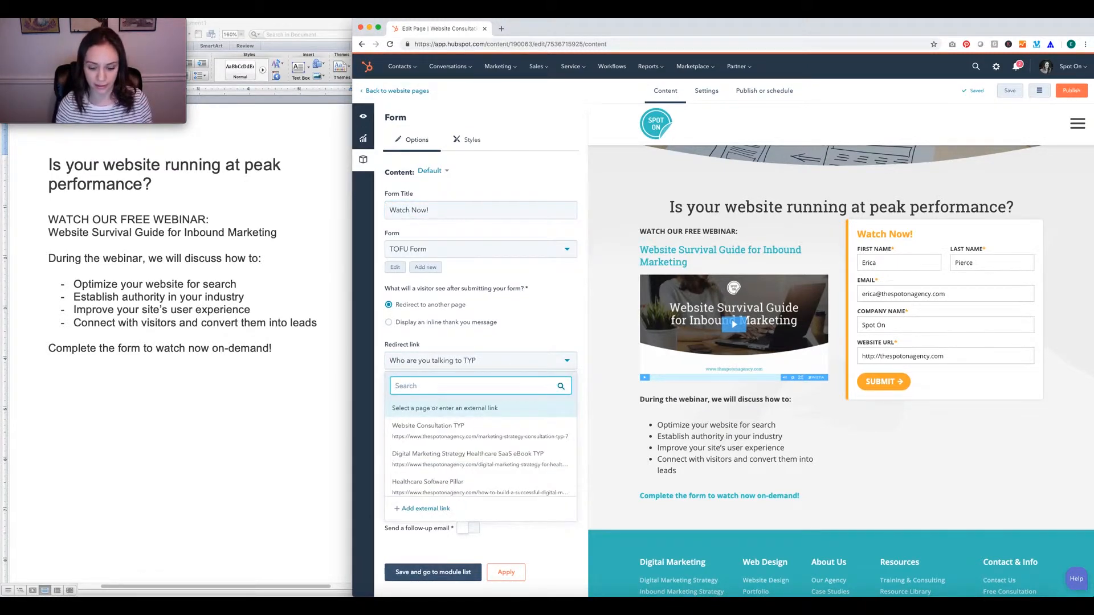
{"action": "type", "text": "survival"}
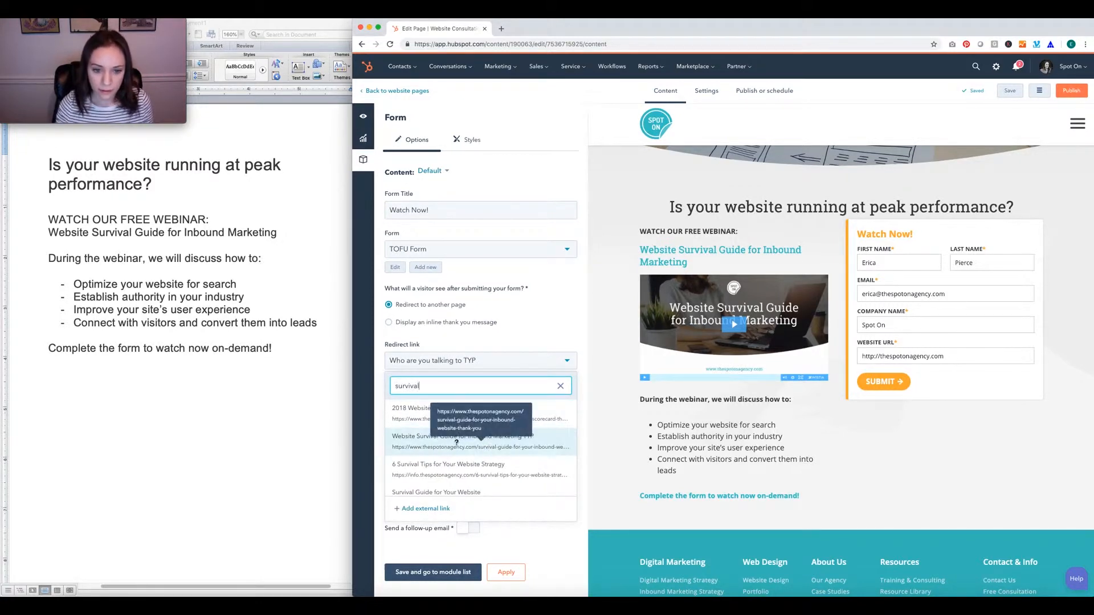
{"action": "left_click", "coordinate": [410, 440]}
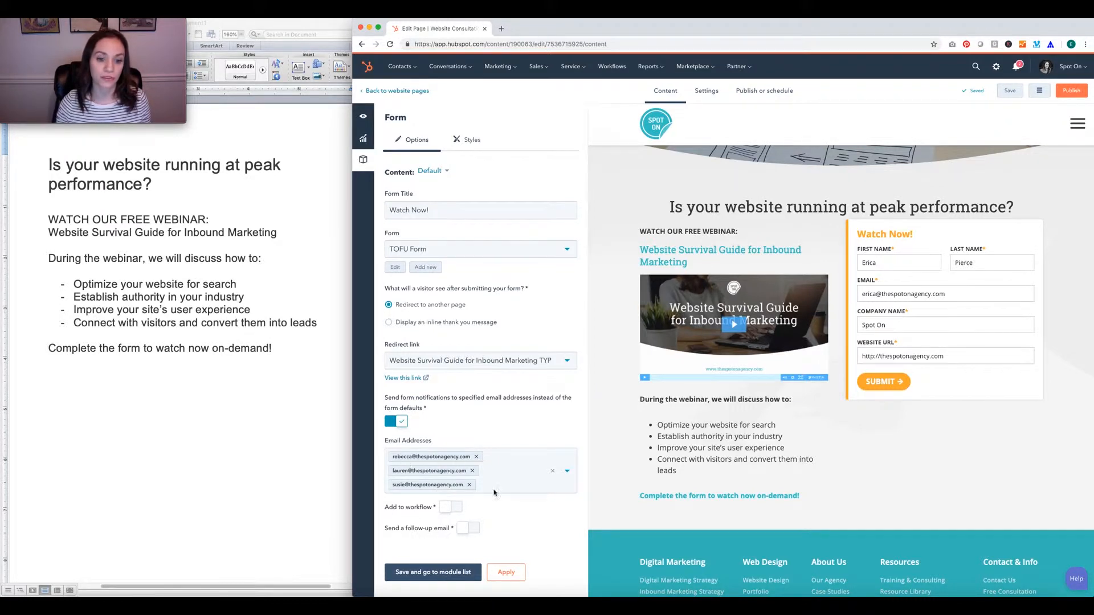
{"action": "left_click", "coordinate": [514, 576]}
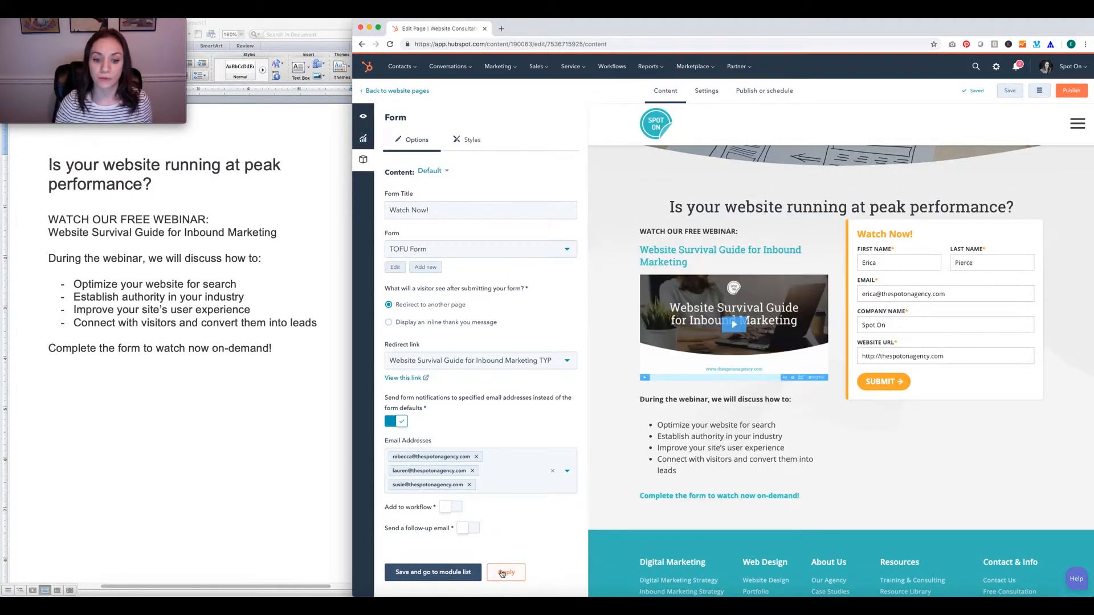
{"action": "left_click", "coordinate": [433, 572]}
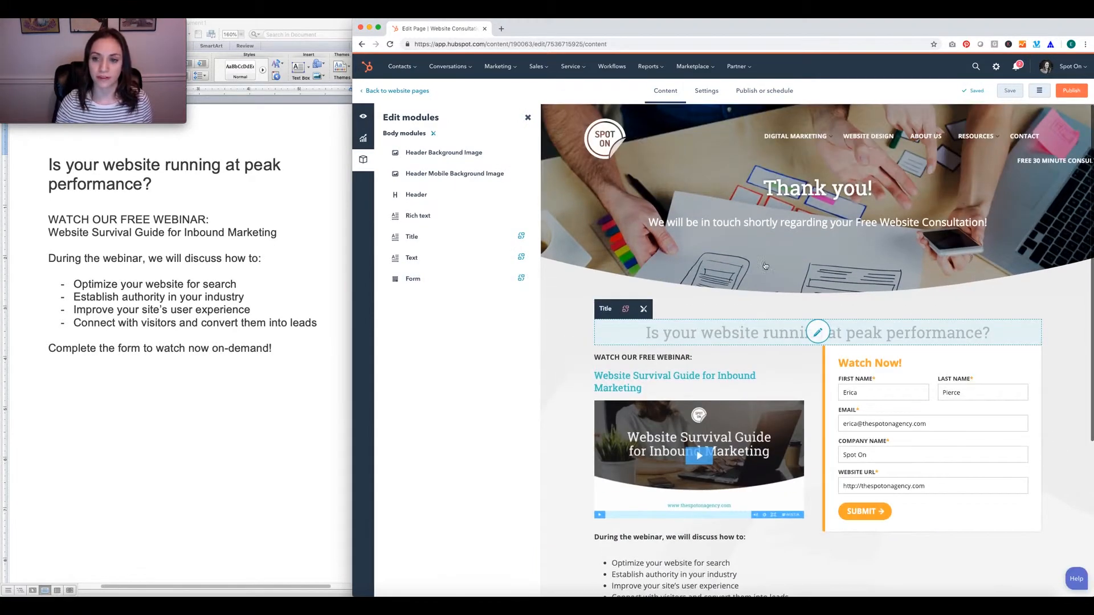
- Change the page title in the page settings to "Thank You! | Website Consultation"
{"action": "left_click", "coordinate": [707, 92]}
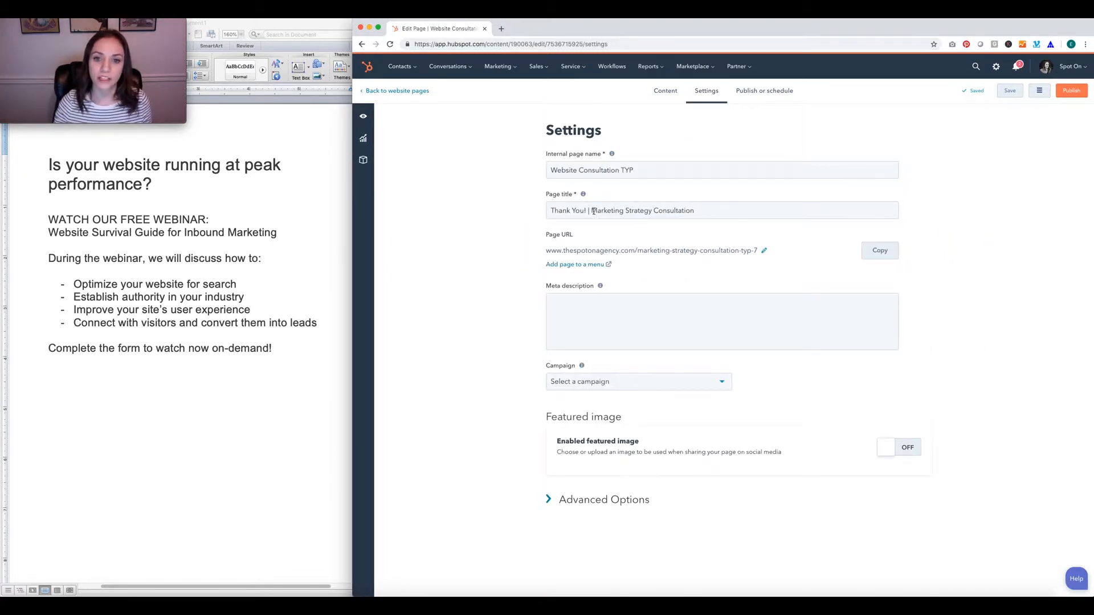
{"action": "left_click_drag", "start_coordinate": [591, 212], "coordinate": [653, 211]}
{"action": "type", "text": "Website"}
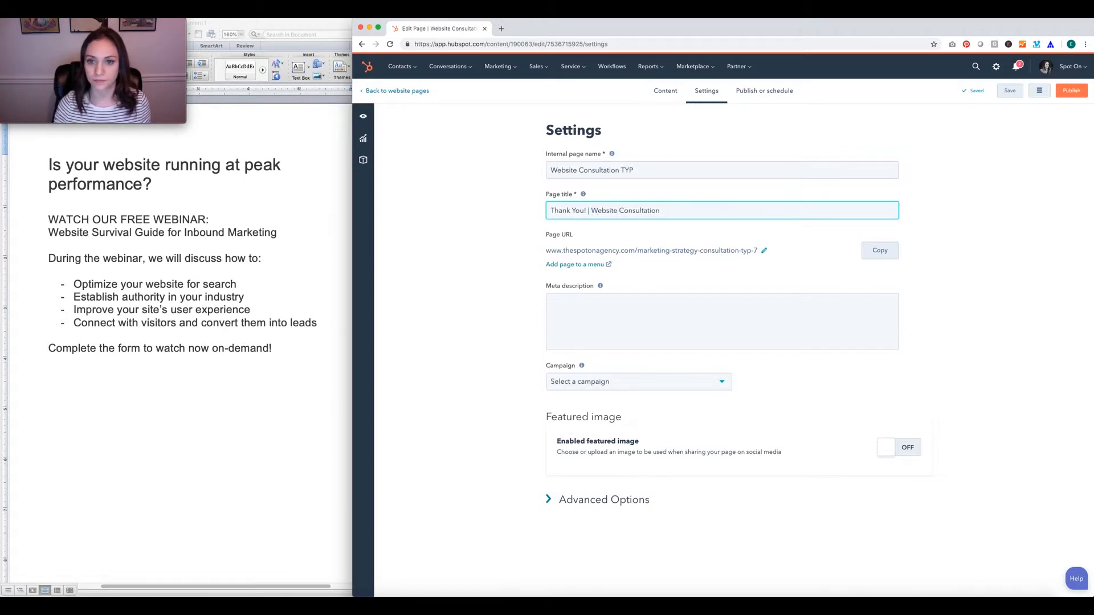
- Set the editable part of the page URL to "website-consultation-typ"
{"action": "left_click", "coordinate": [765, 252]}
{"action": "triple_click", "coordinate": [706, 254]}
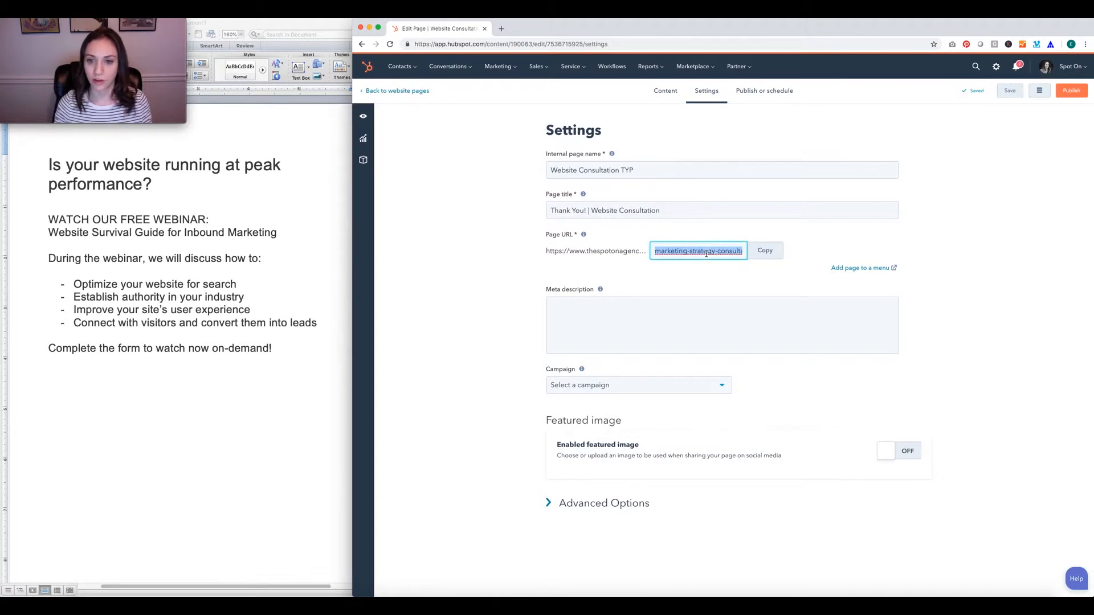
{"action": "type", "text": "website"}
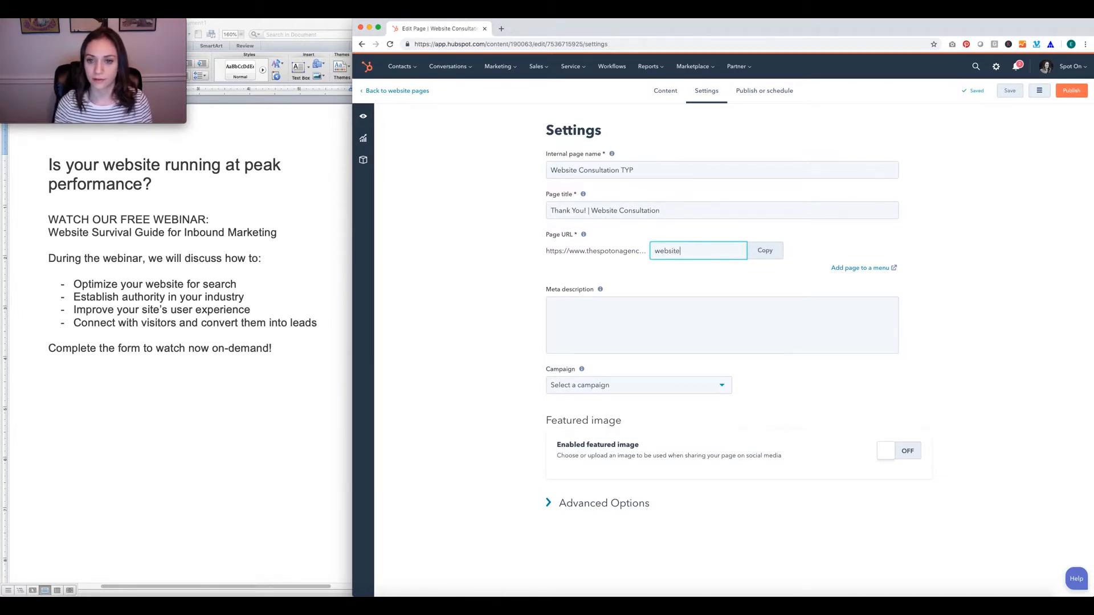
{"action": "type", "text": "-consultation-typ"}
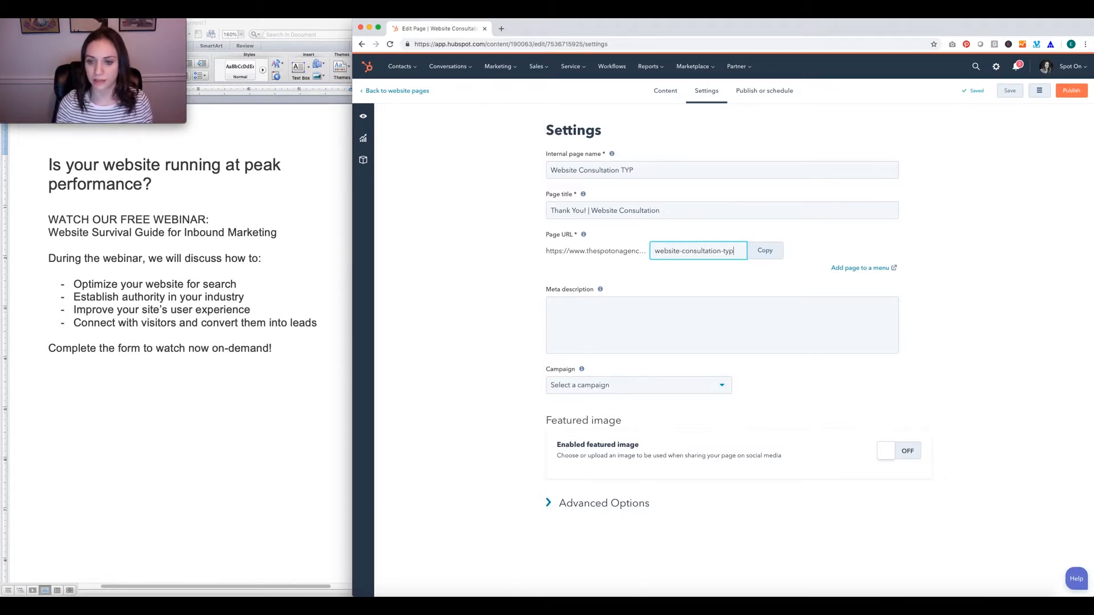
- Expand the page's advanced options and examine the Head HTML snippet for a robots noindex tag
{"action": "left_click", "coordinate": [592, 312]}
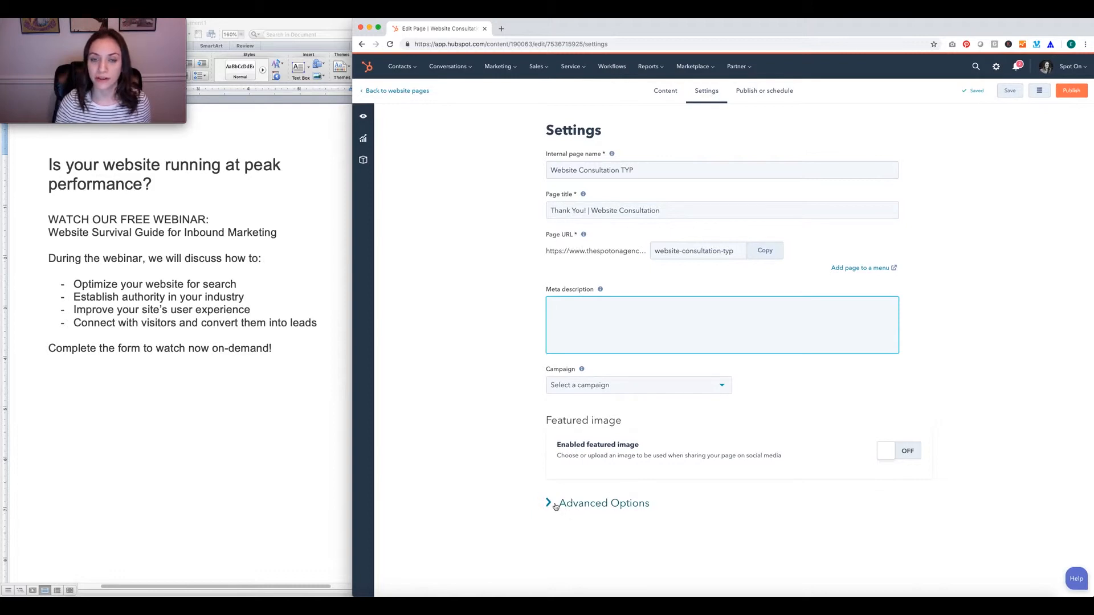
{"action": "left_click", "coordinate": [595, 505]}
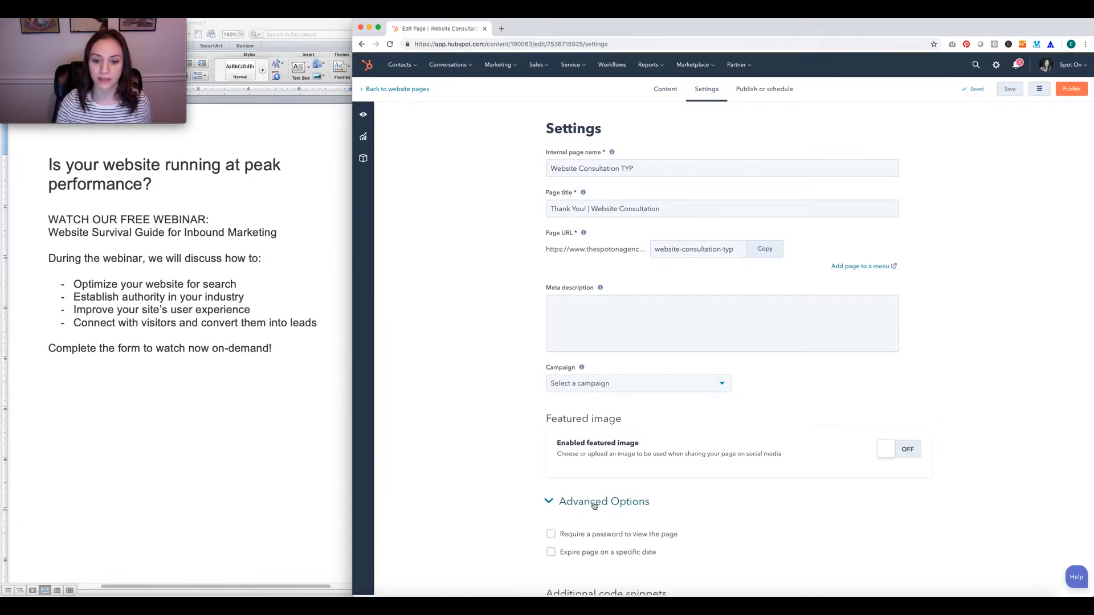
{"action": "scroll", "coordinate": [594, 506], "scroll_direction": "down", "scroll_amount": 5}
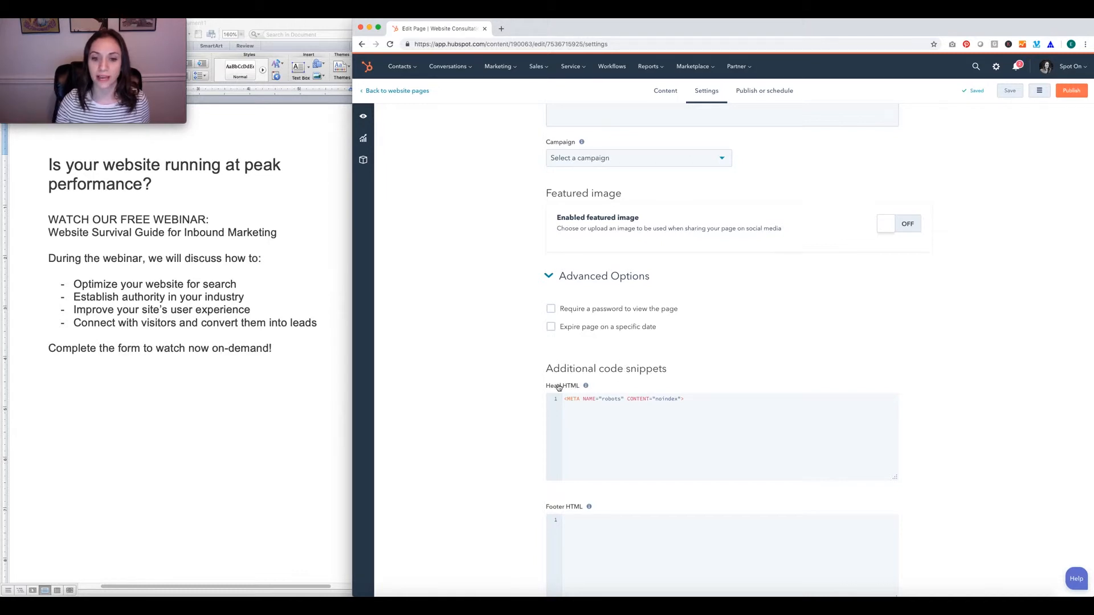
{"action": "left_click_drag", "start_coordinate": [721, 403], "coordinate": [560, 400]}
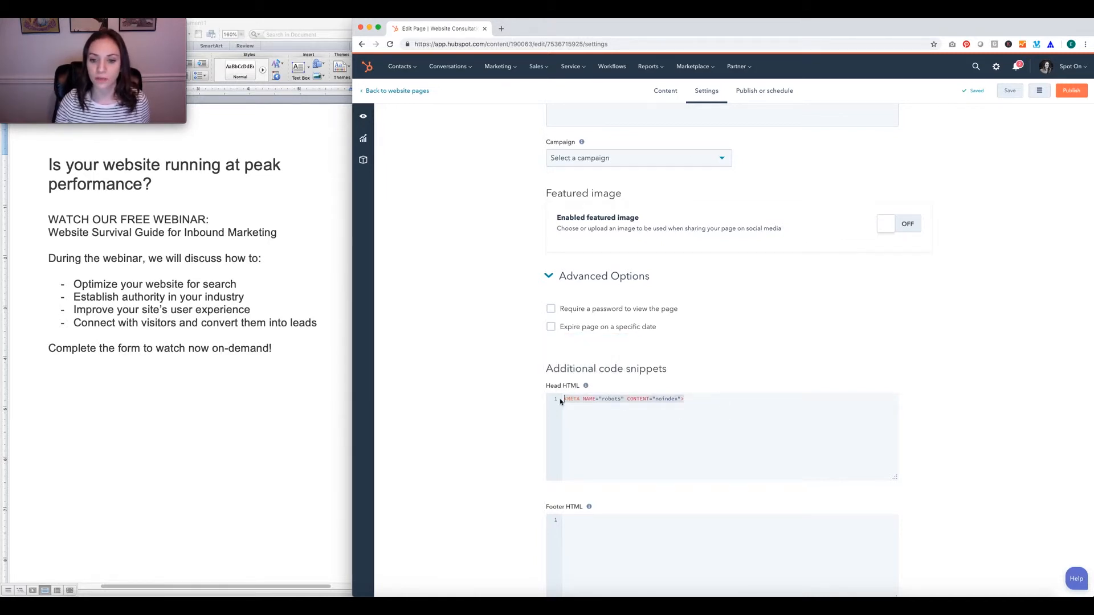
{"action": "left_click", "coordinate": [702, 400]}
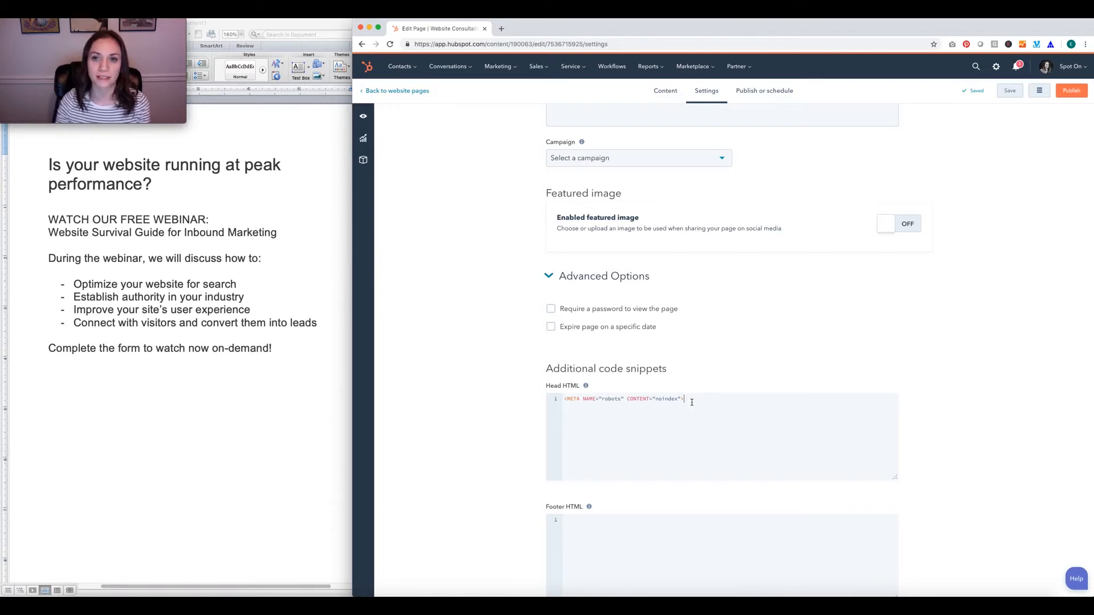
{"action": "scroll", "coordinate": [759, 192], "scroll_direction": "up", "scroll_amount": 5}
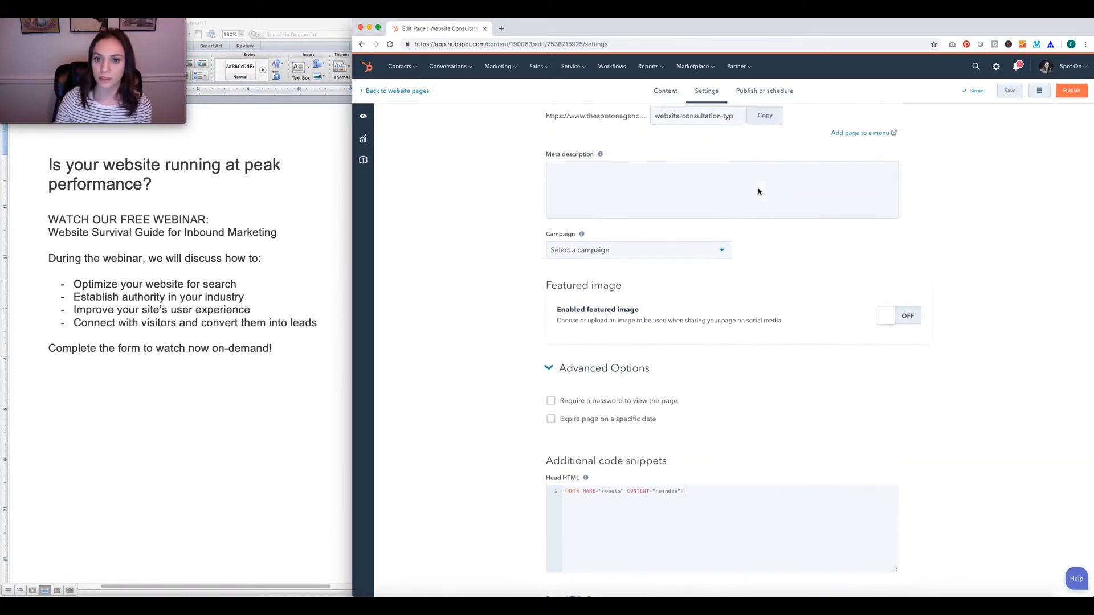
{"action": "scroll", "coordinate": [759, 191], "scroll_direction": "up", "scroll_amount": 2}
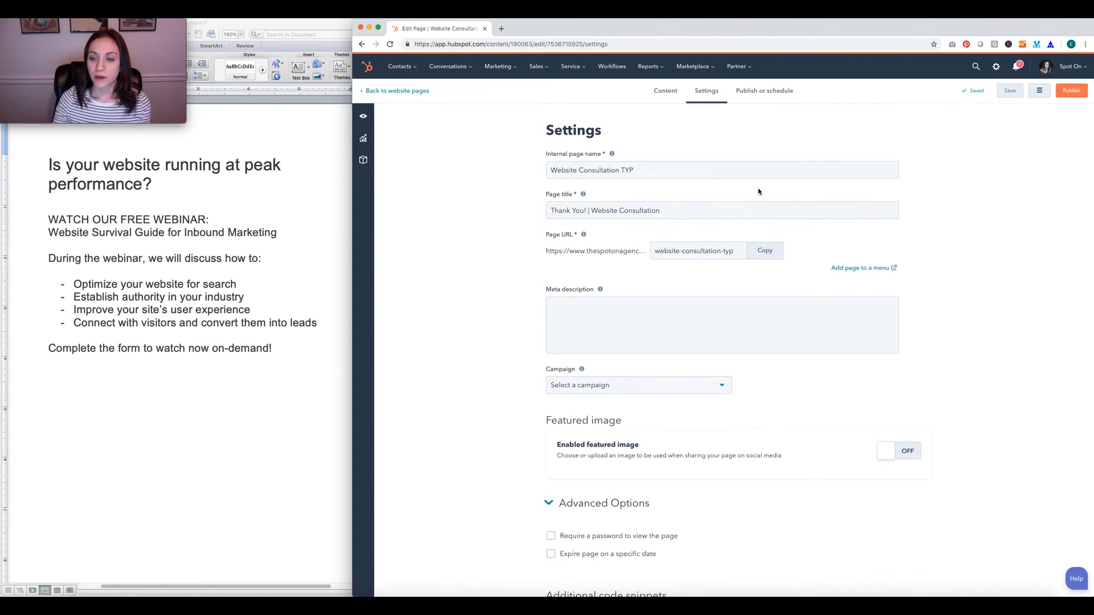
- Publish the thank-you page immediately and confirm the publication
{"action": "left_click", "coordinate": [761, 93]}
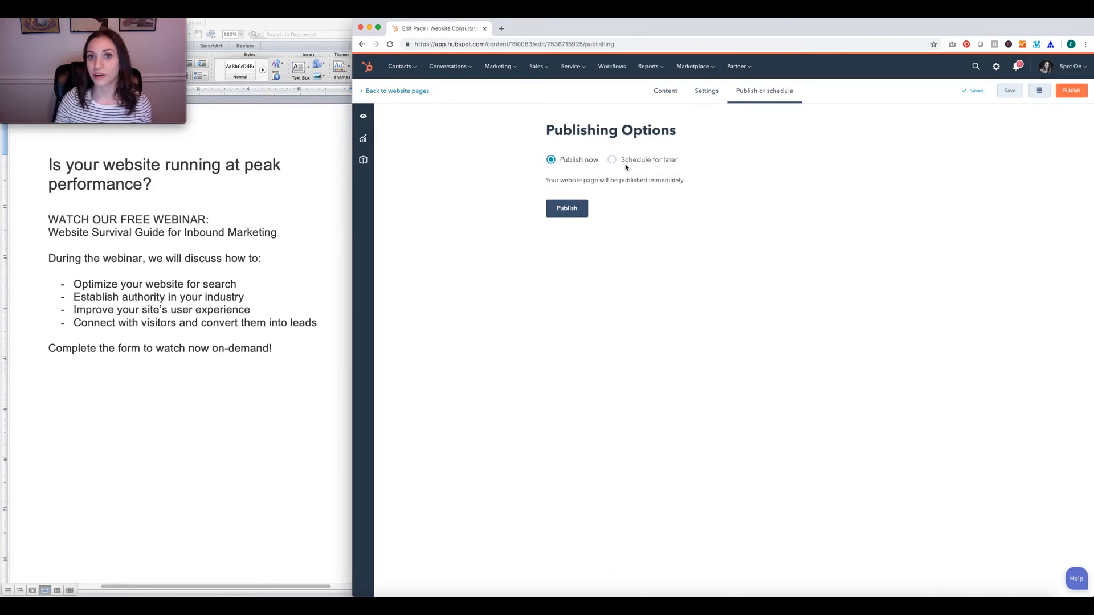
{"action": "left_click", "coordinate": [561, 212]}
{"action": "left_click", "coordinate": [670, 160]}
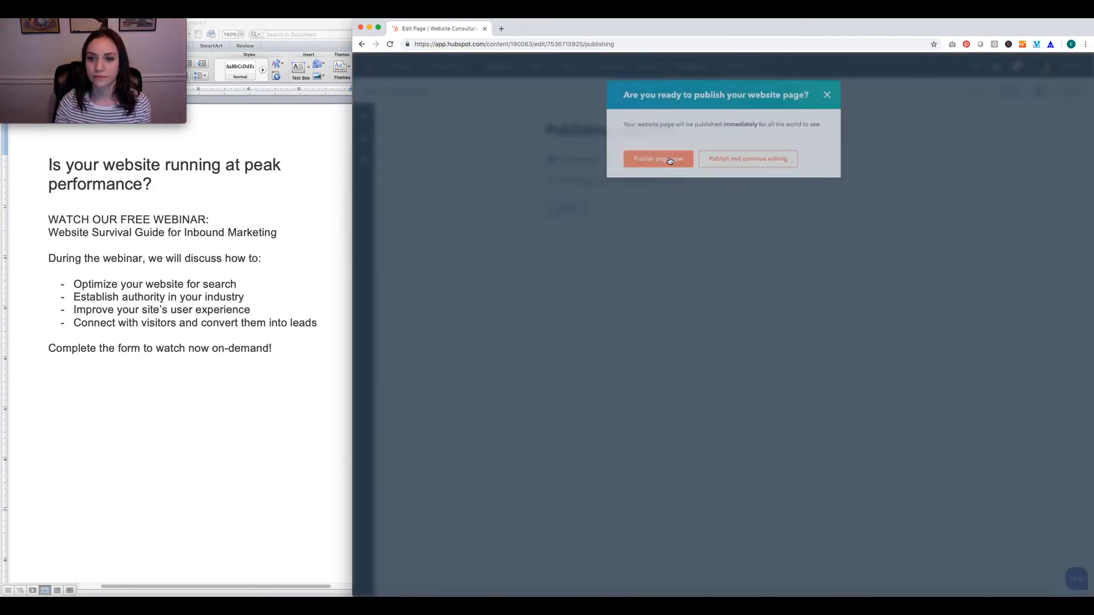